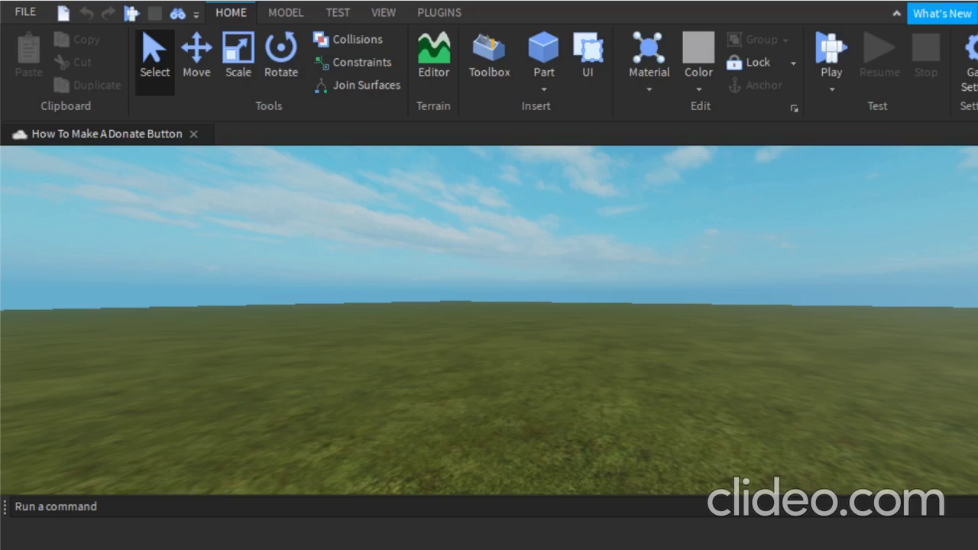
Show the Explorer panel and insert a ScreenGui into StarterGui.
left_click(385, 12)
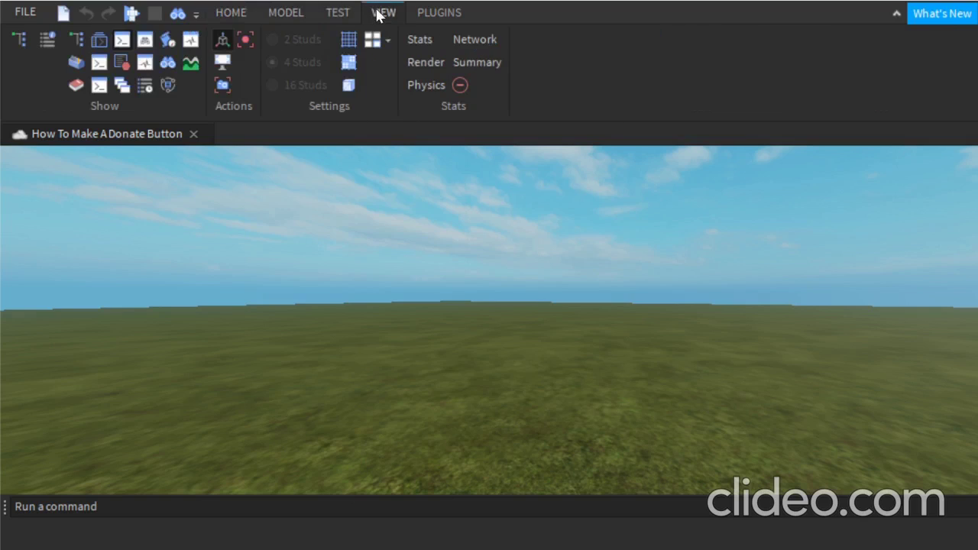
left_click(19, 36)
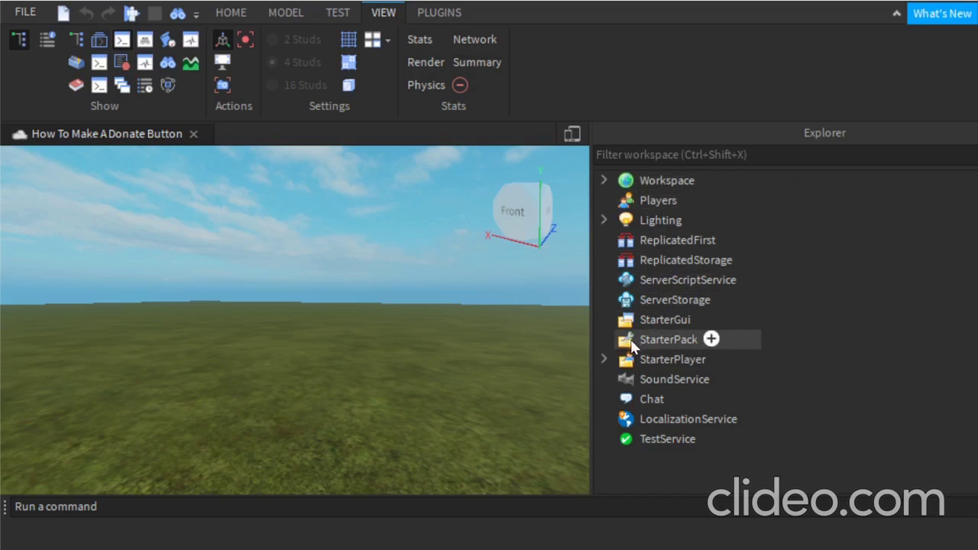
mouse_move(665, 319)
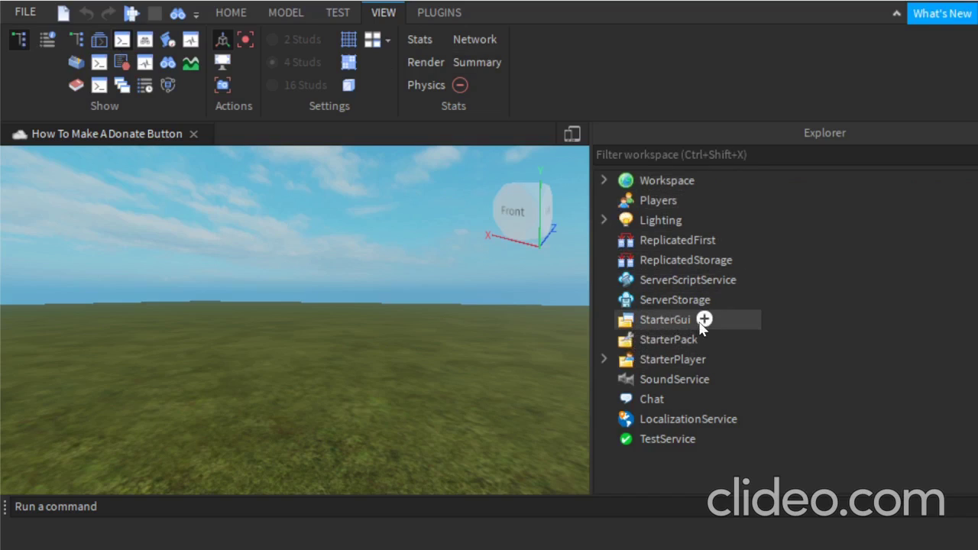
left_click(703, 319)
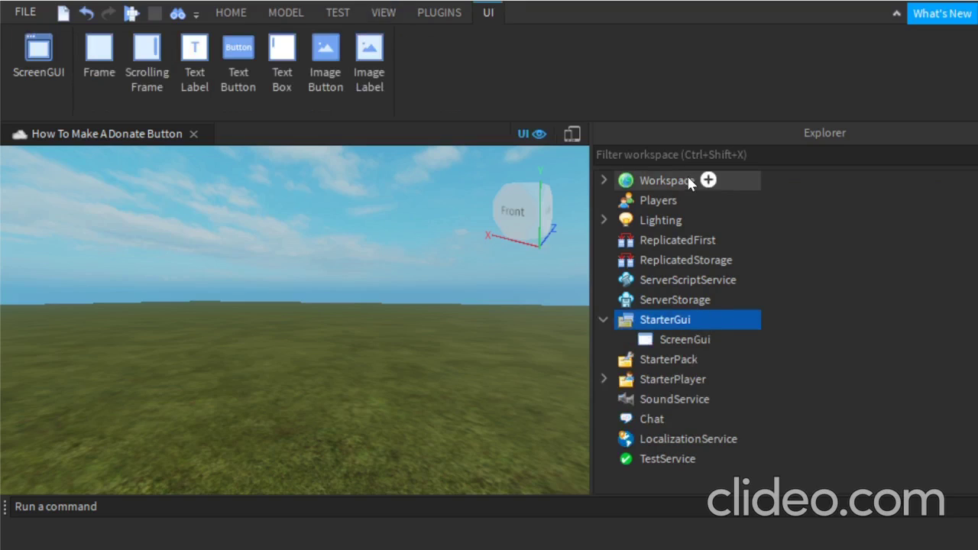
Rename the new ScreenGui to DonateGUI.
left_click(687, 339)
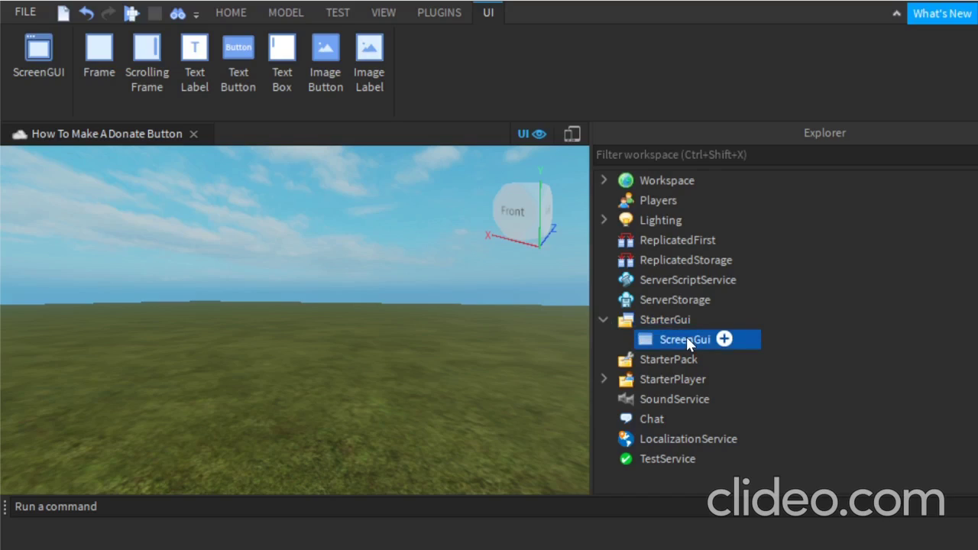
double_click(686, 337)
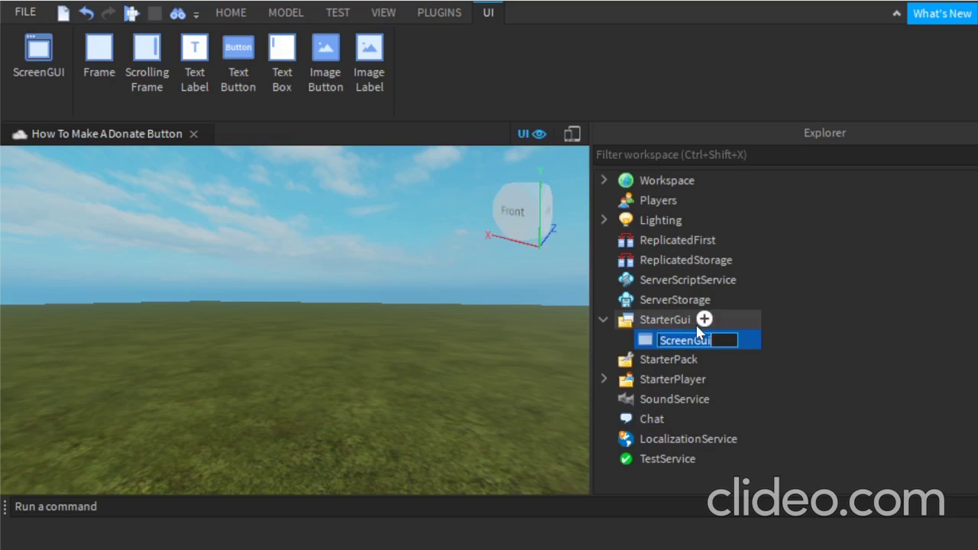
key("BackSpace")
type("Donate")
type("GU")
type("I")
key("Return")
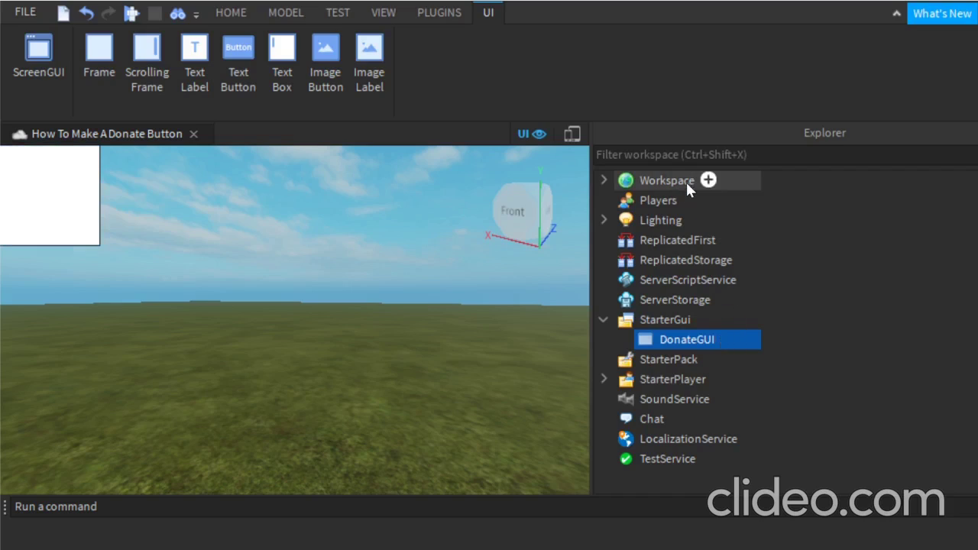
Centre the Frame, resize it to about 301 x 196, and reposition the TextButton inside it.
left_click(722, 359)
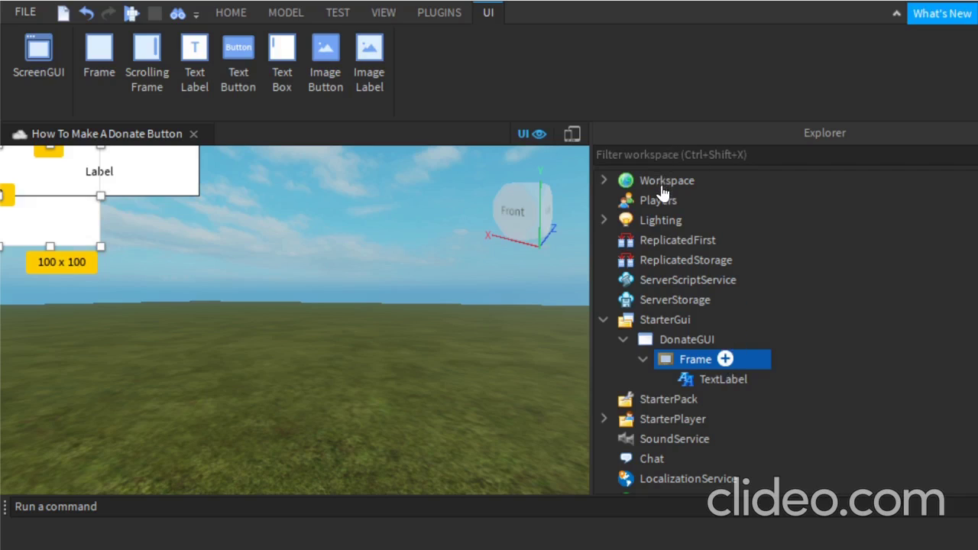
left_click_drag(27, 220, 248, 308)
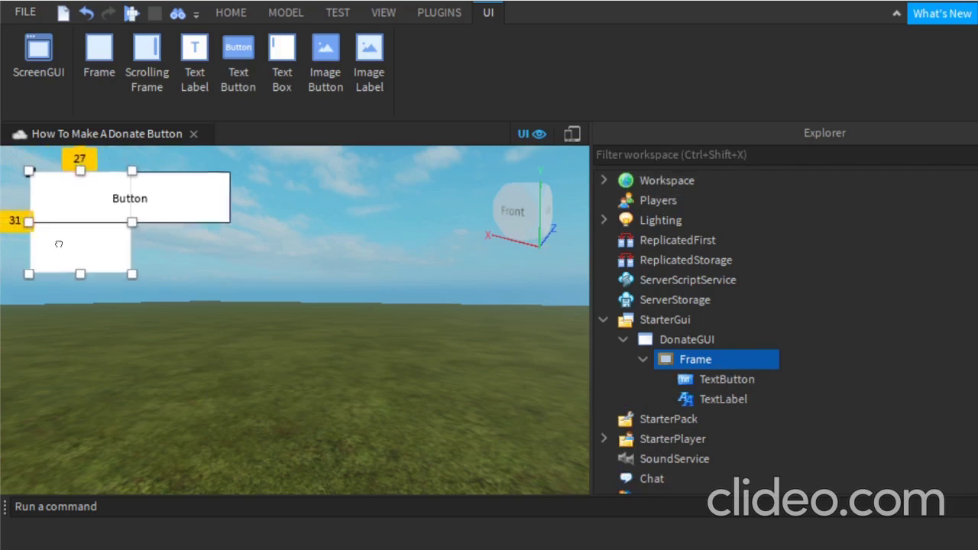
left_click_drag(323, 332, 520, 430)
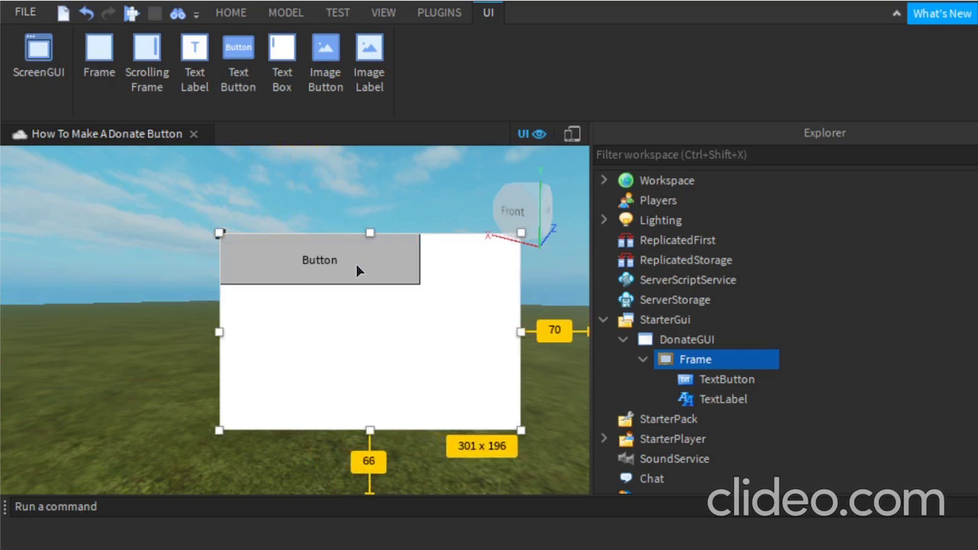
left_click_drag(356, 272, 405, 291)
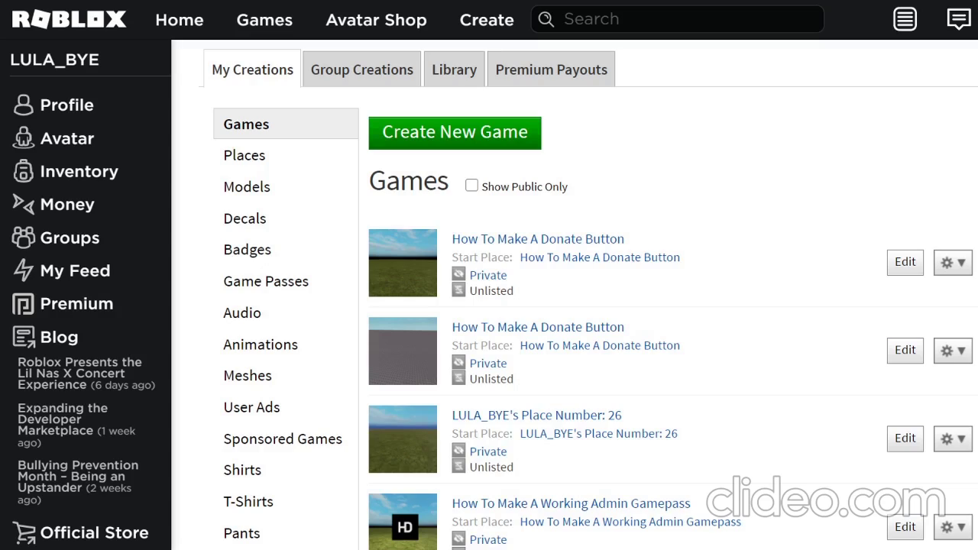
Open the donate-button game's Configure Game page at its Developer Products section.
left_click(961, 269)
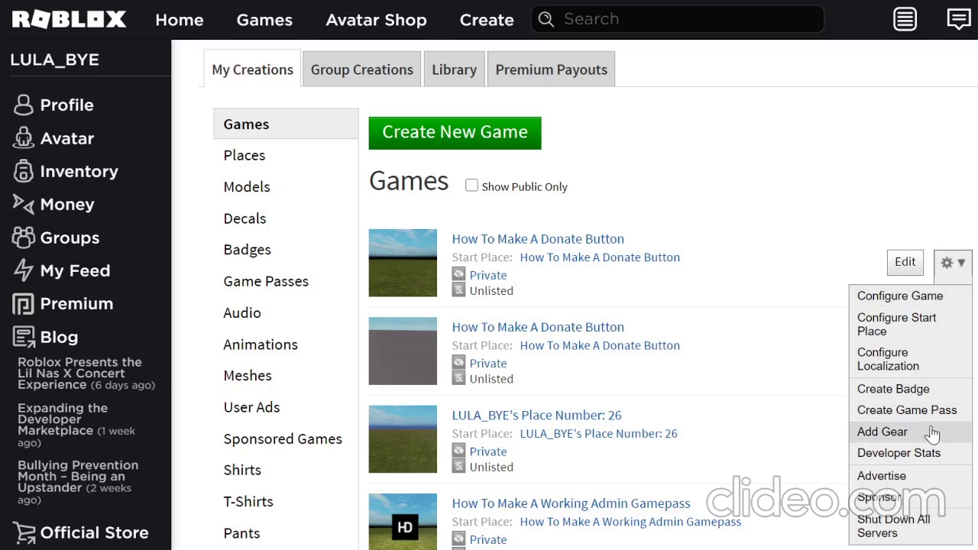
left_click(912, 305)
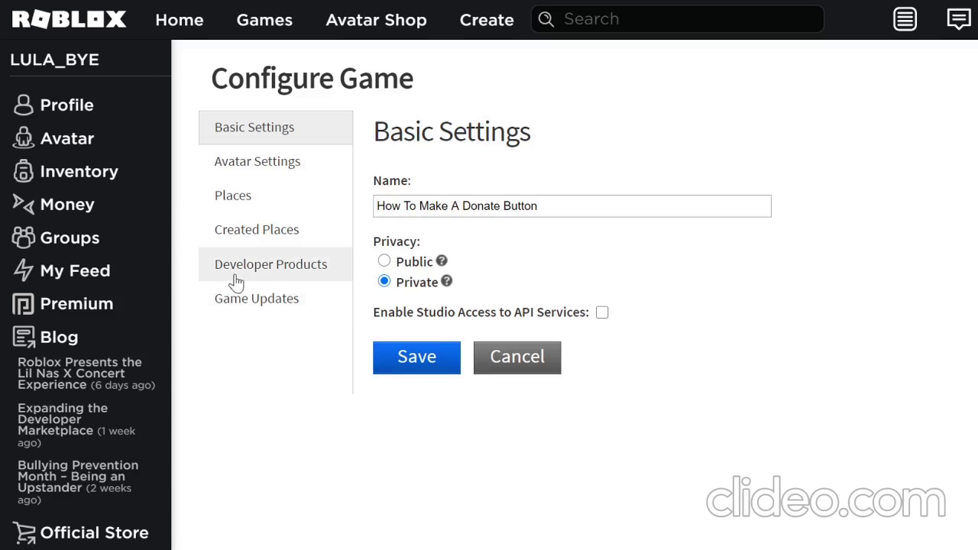
left_click(251, 270)
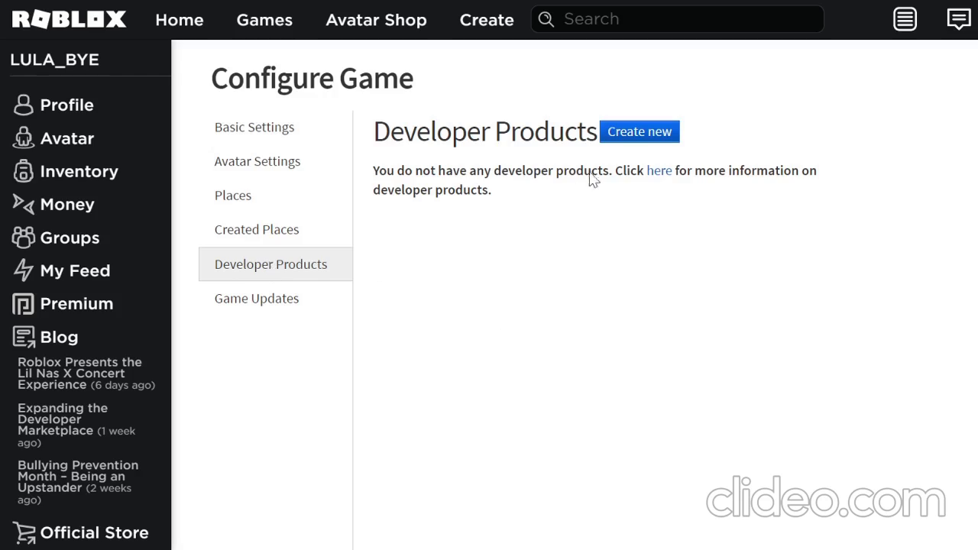
Create developer product 'Donate 10 Robux!' with a matching description, priced at 10 Robux.
left_click(624, 135)
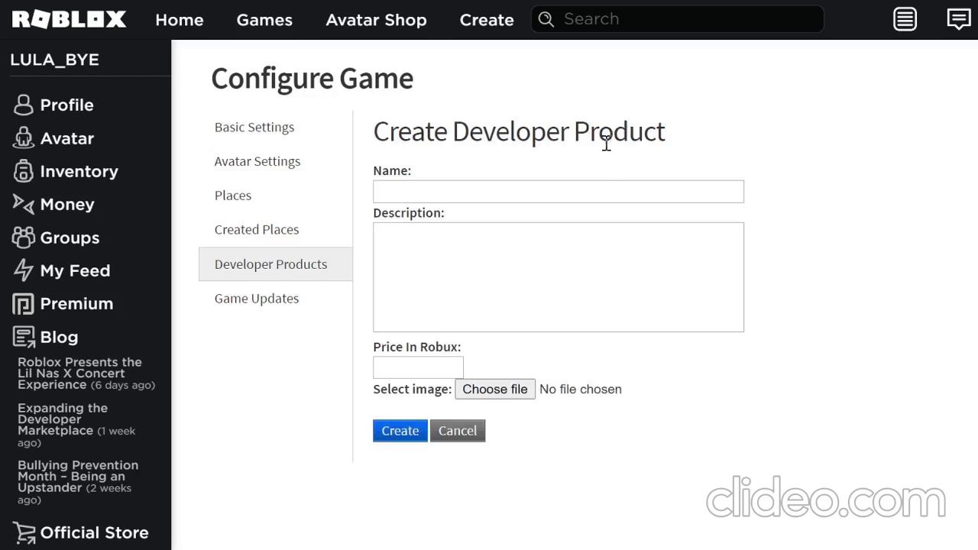
left_click(569, 188)
type("Donate")
type("2")
key("BackSpace")
type("10 ")
type("Robux!")
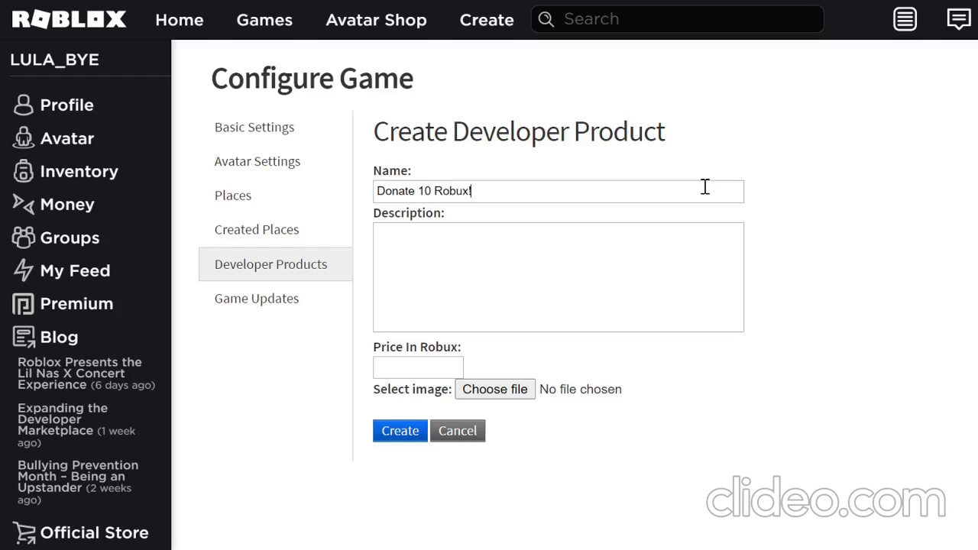
left_click(634, 264)
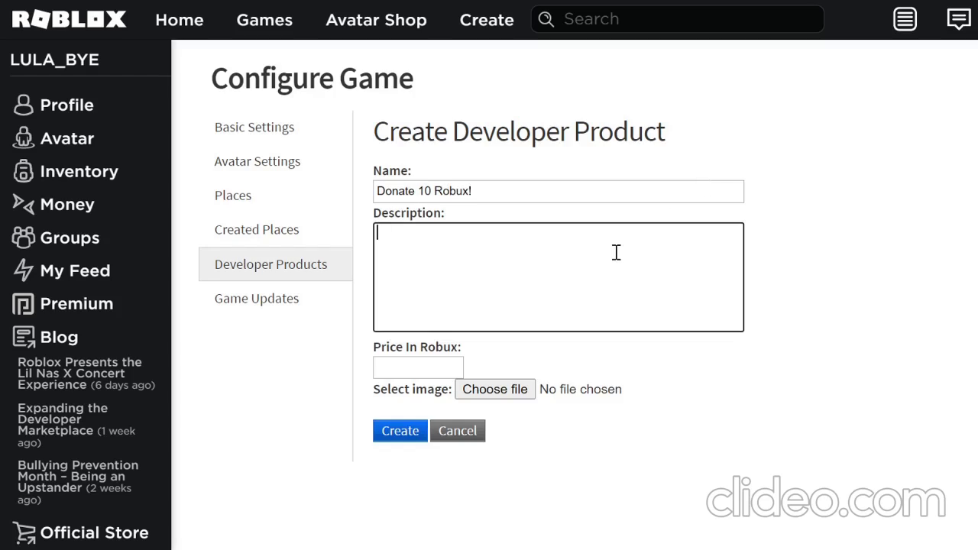
type("Donate ")
type("1- ")
type("0 ")
type("Robus")
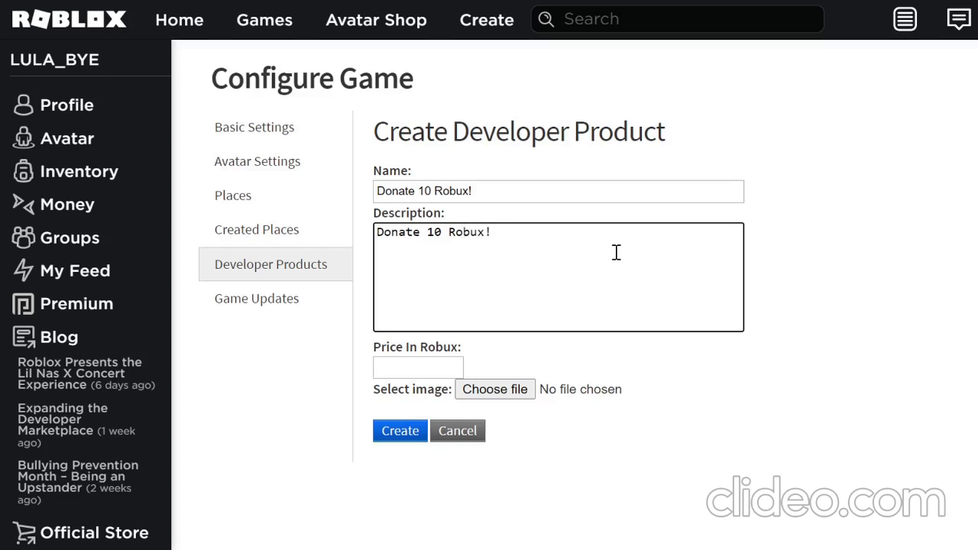
left_click(855, 194)
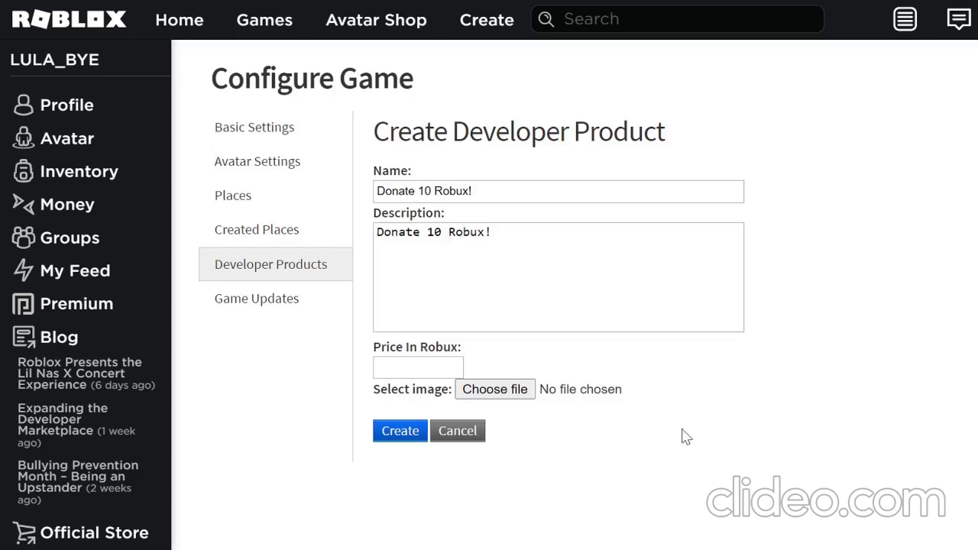
left_click(419, 368)
type("1")
type("0")
left_click(415, 433)
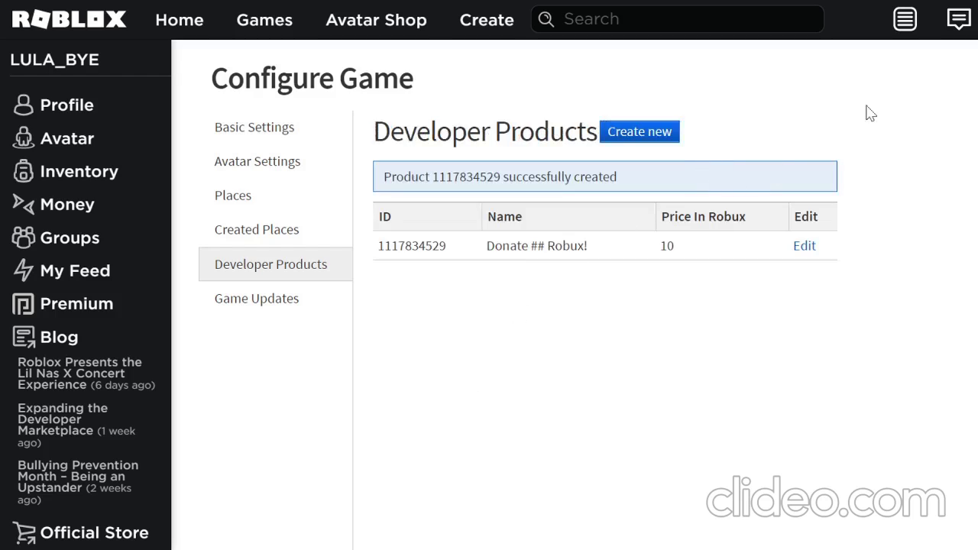
Create developer product 'Donate 100 Robux' with the name pasted as description, priced at 100.
left_click(637, 141)
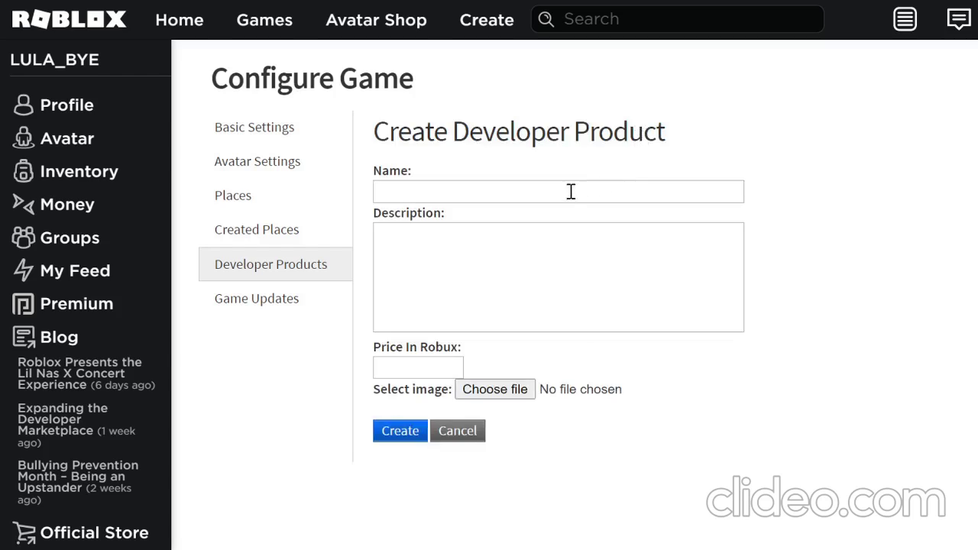
type("Donat")
type("e 100 R")
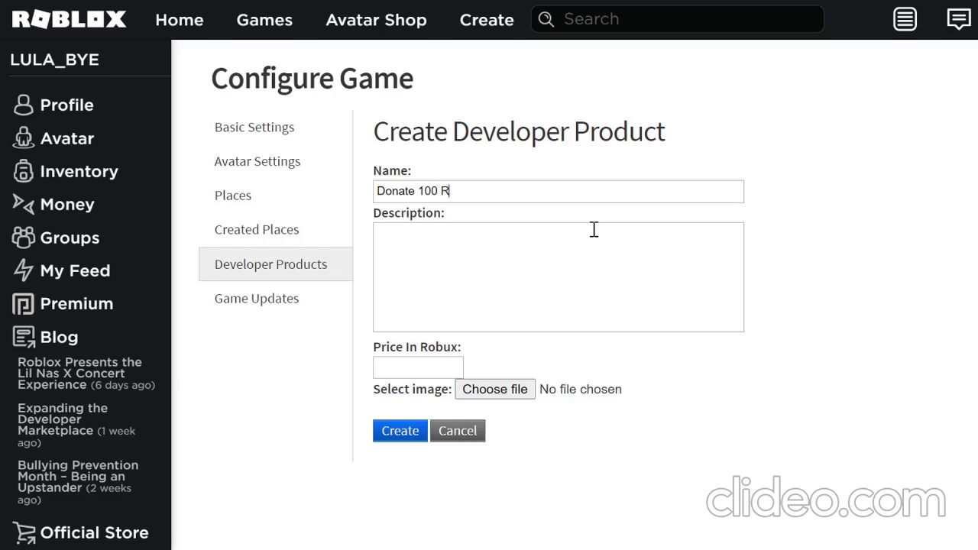
type("obux")
key("shift+Left")
key("shift+Left")
key("shift+Left")
key("shift+Left")
key("shift+Left")
key("shift+Left")
key("ctrl+c")
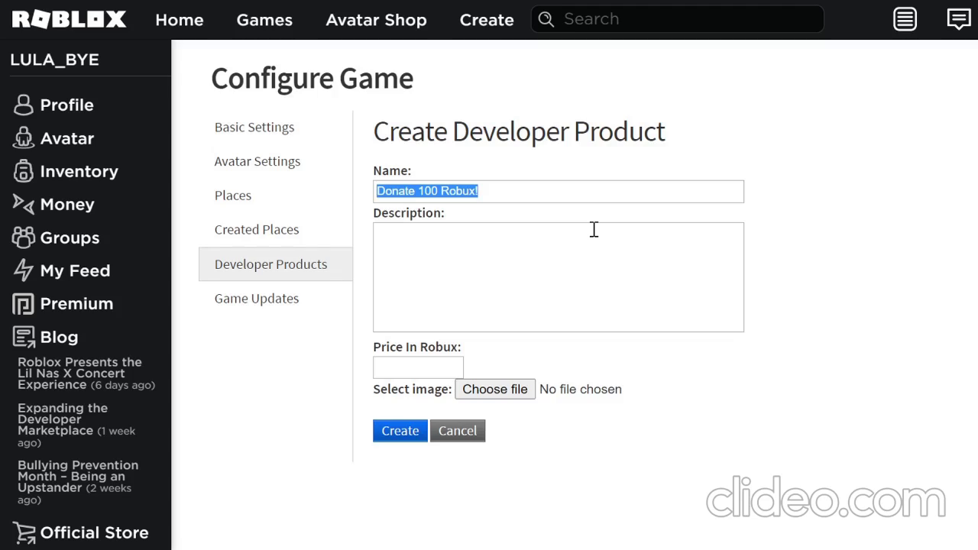
left_click(673, 295)
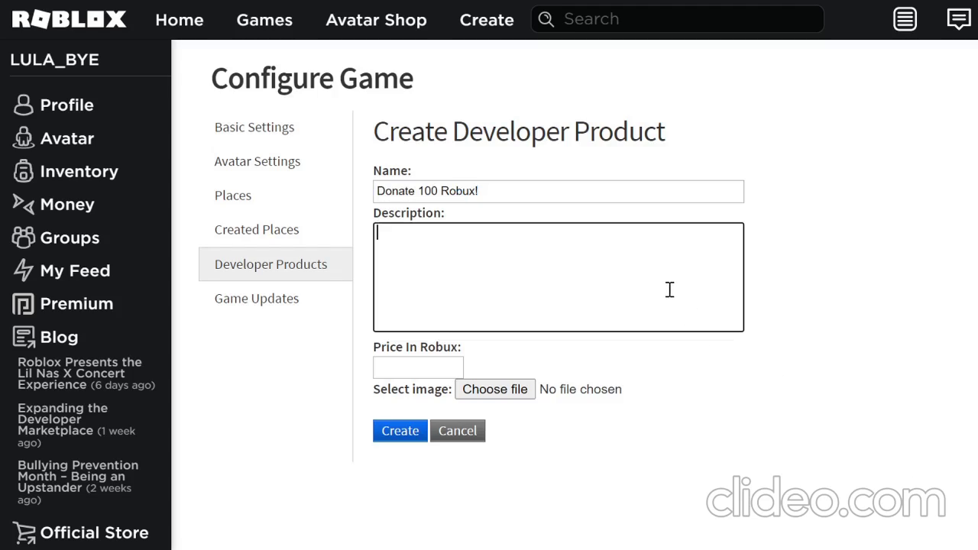
key("ctrl+v")
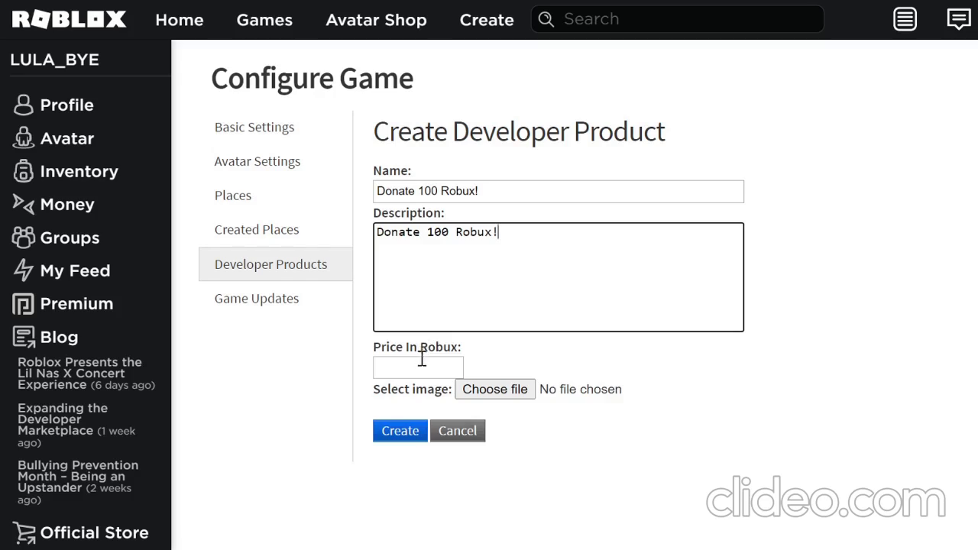
left_click(422, 370)
type("100")
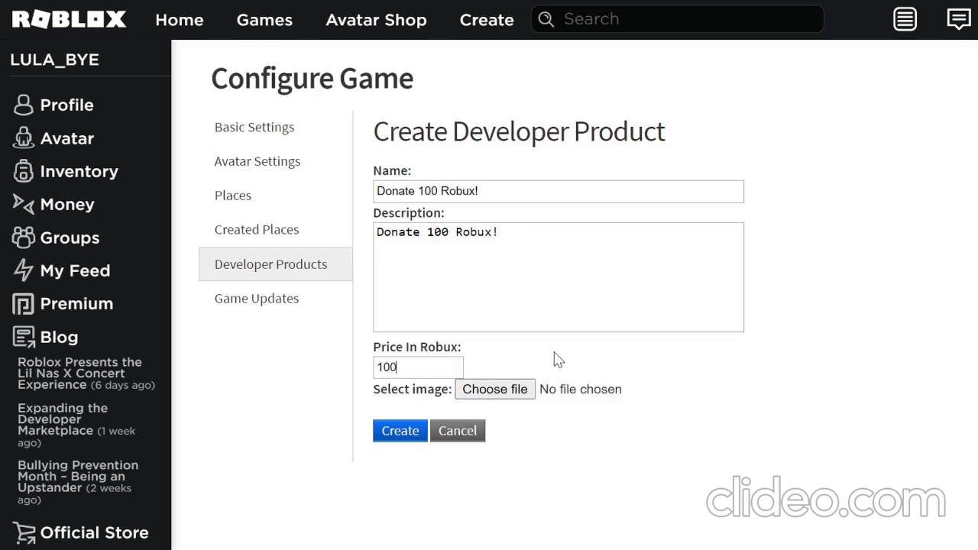
left_click(390, 434)
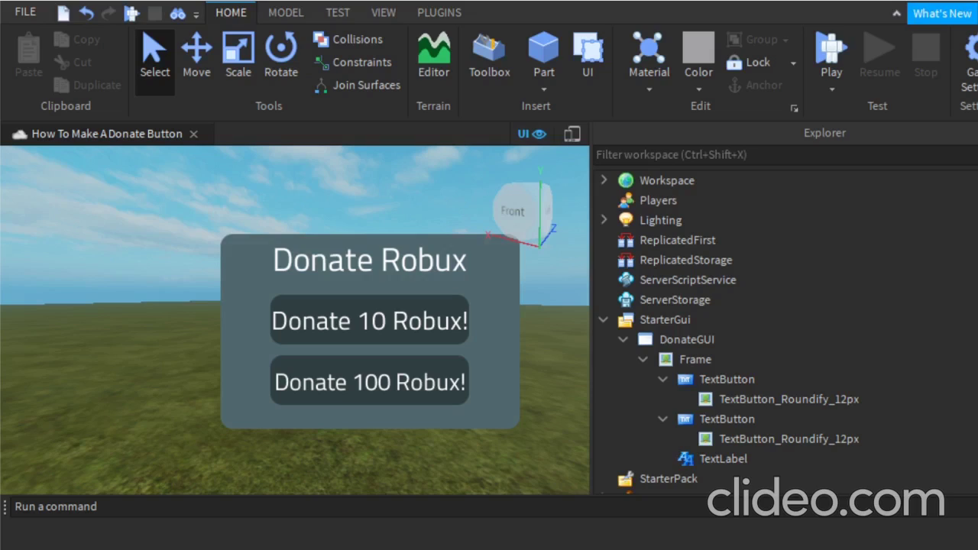
Select the first TextButton, the Donate 10 button, in the Explorer.
left_click(713, 378)
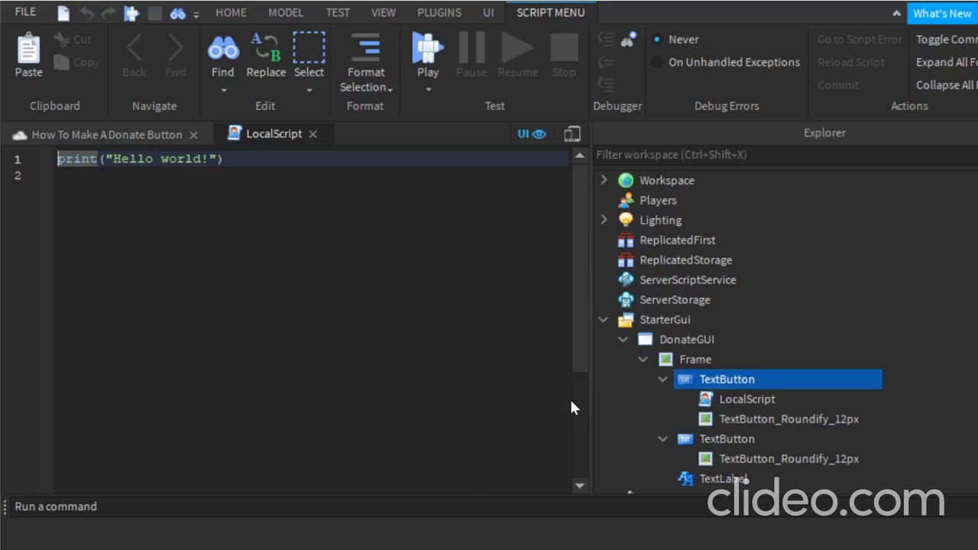
Replace the Hello world line with 'local player = game.Players.LocalPlayer'.
key("Down")
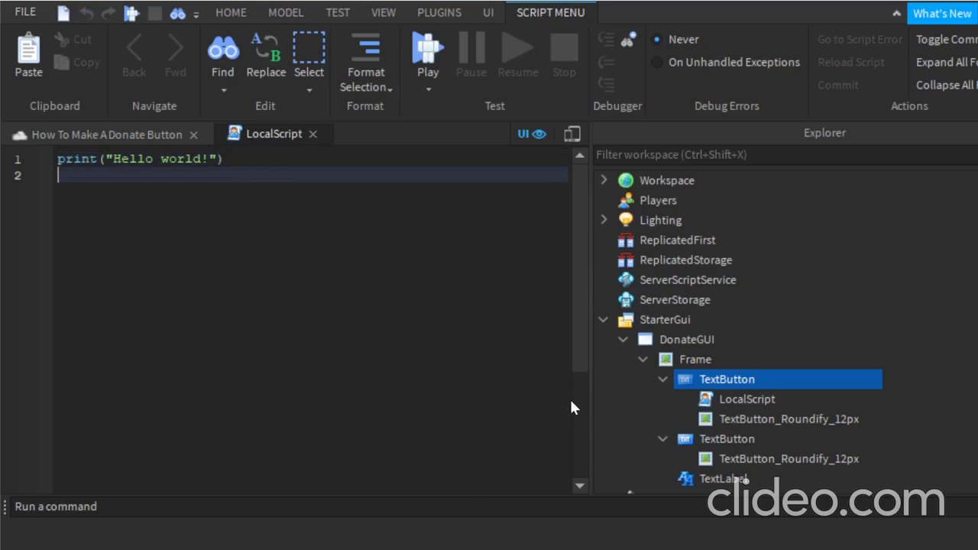
key("BackSpace")
key("BackSpace")
key("BackSpace")
key("BackSpace")
key("BackSpace")
key("BackSpace")
key("BackSpace")
type("lo")
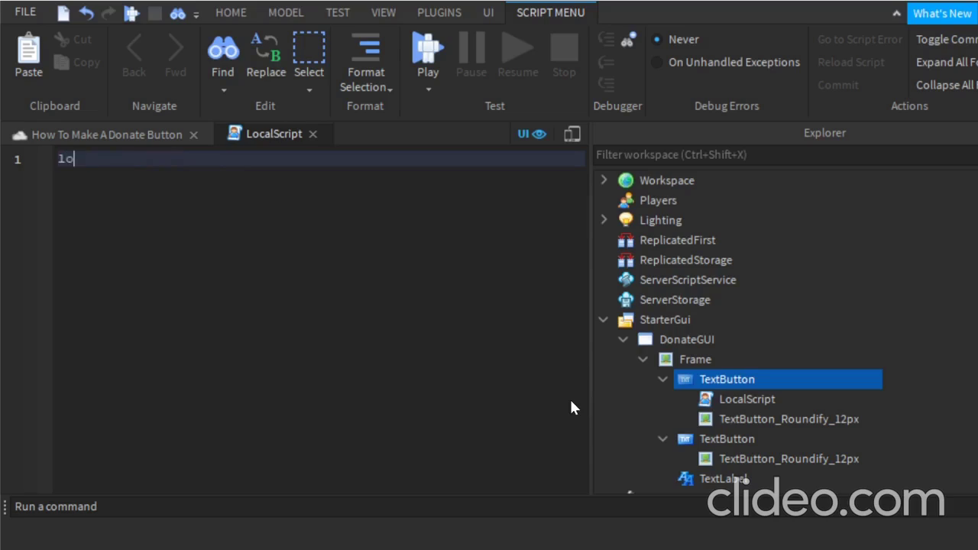
type("cal player")
type(" = game.")
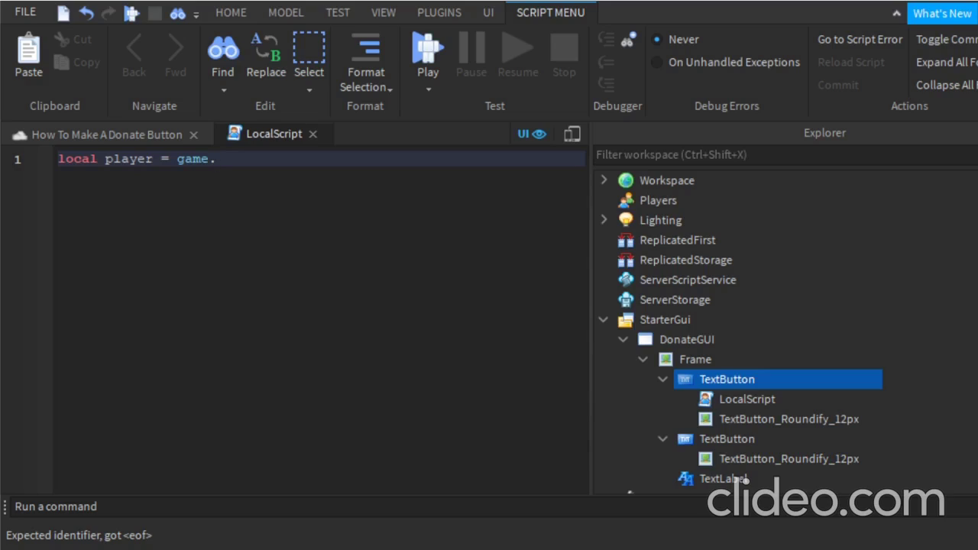
type("Pl")
type("ayers.Lo")
type("cal")
key("Tab")
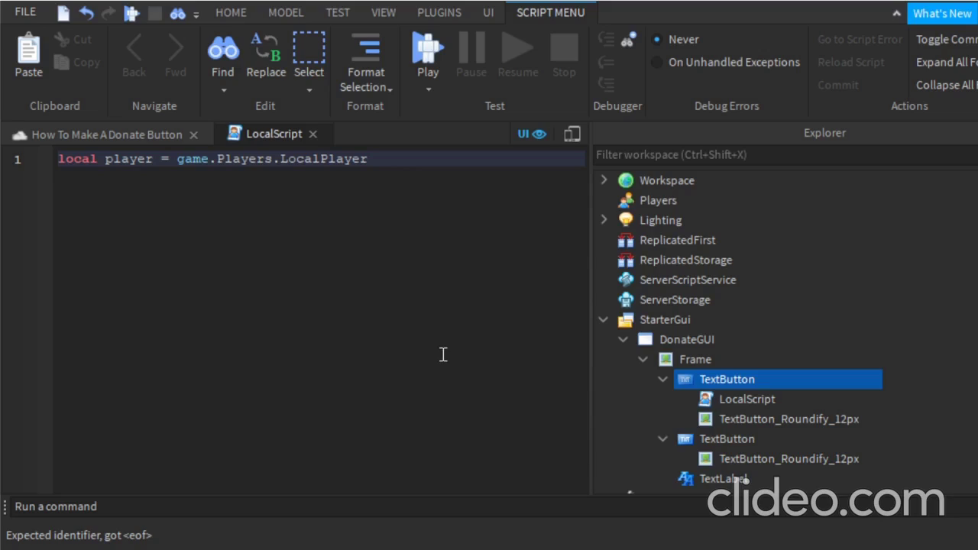
key("Return")
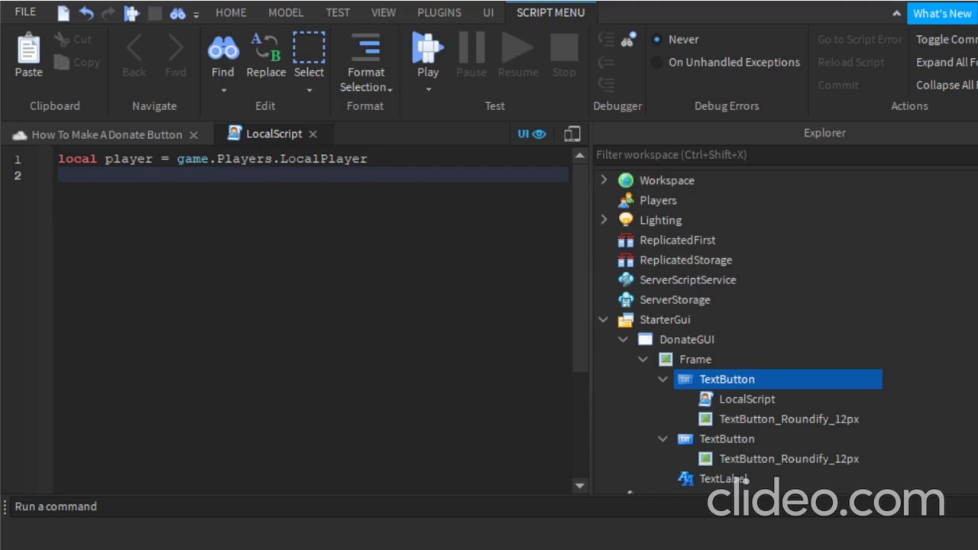
type("l")
type("l d")
key("BackSpace")
type("Don")
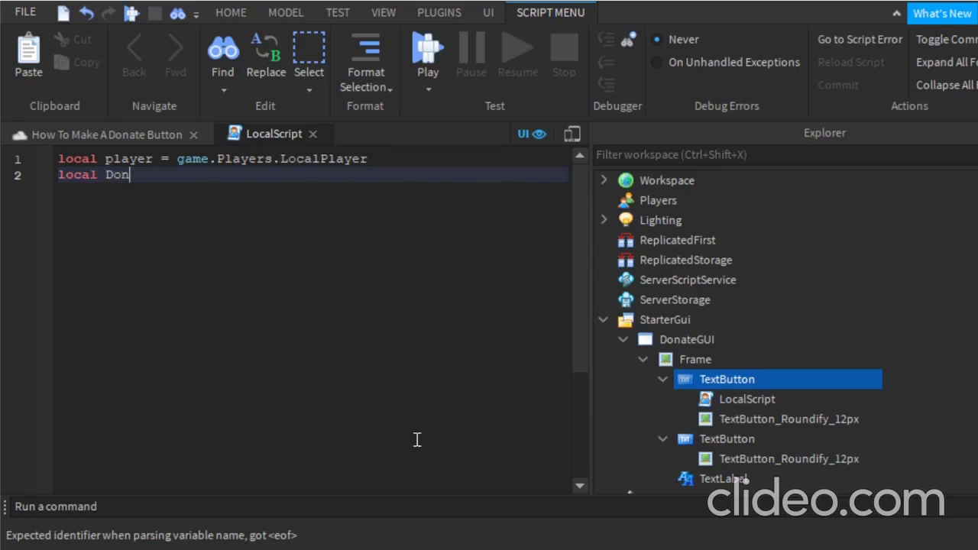
type("ateID")
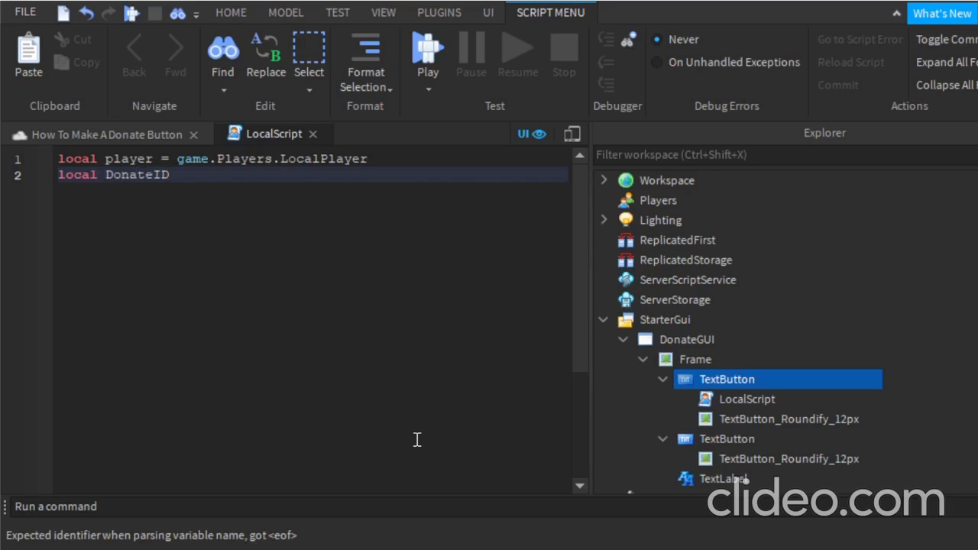
type(" =")
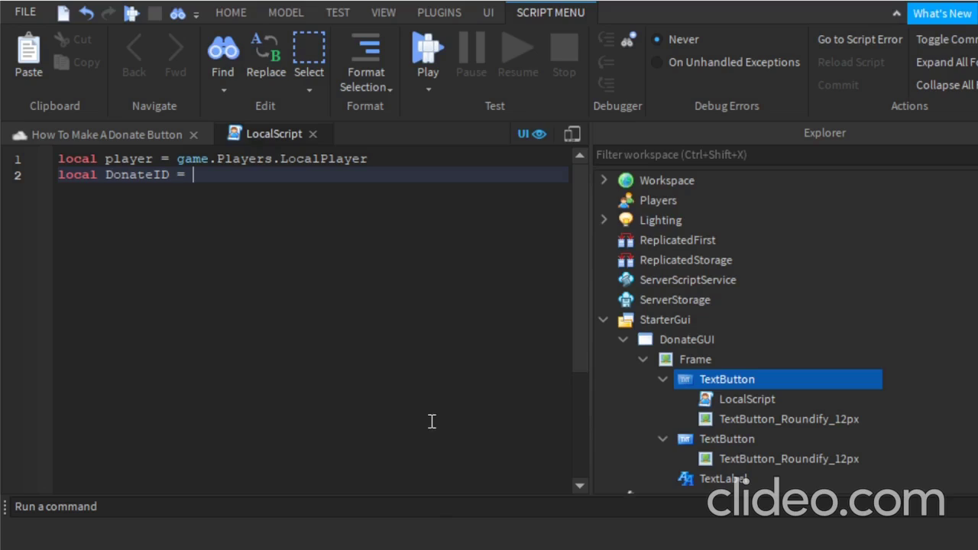
key("Left")
key("Left")
key("Left")
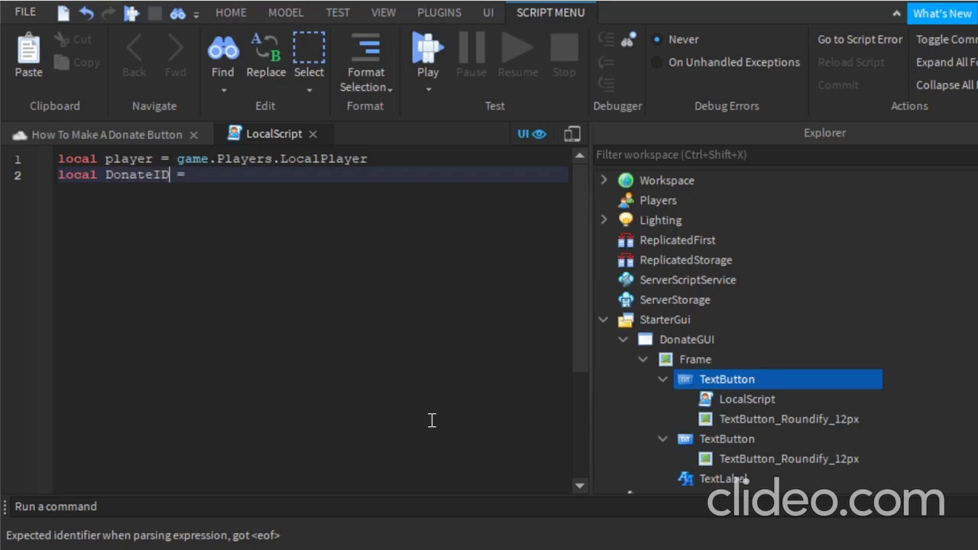
key("Delete")
type("d")
key("Left")
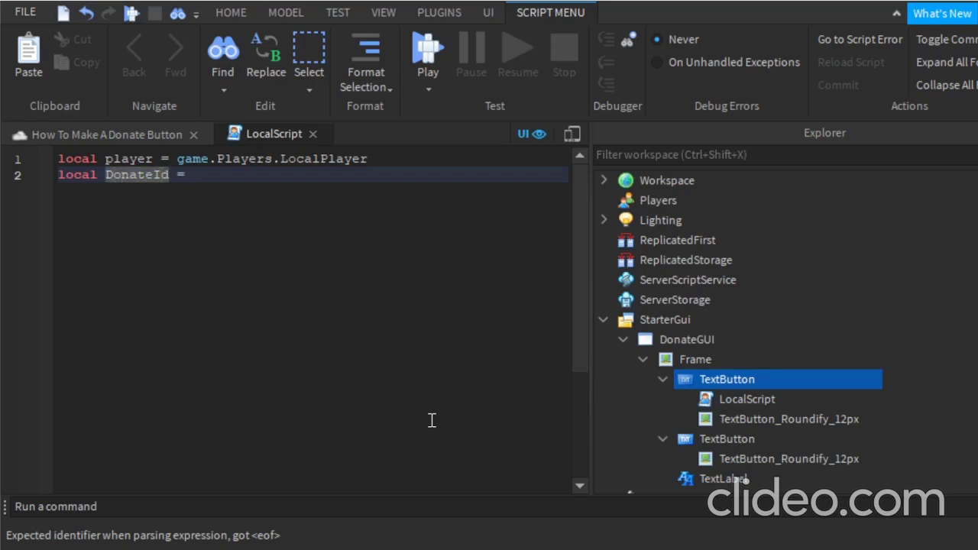
key("Left")
key("Left")
key("Left")
key("Delete")
type("d")
key("Right")
key("Right")
key("Right")
key("Right")
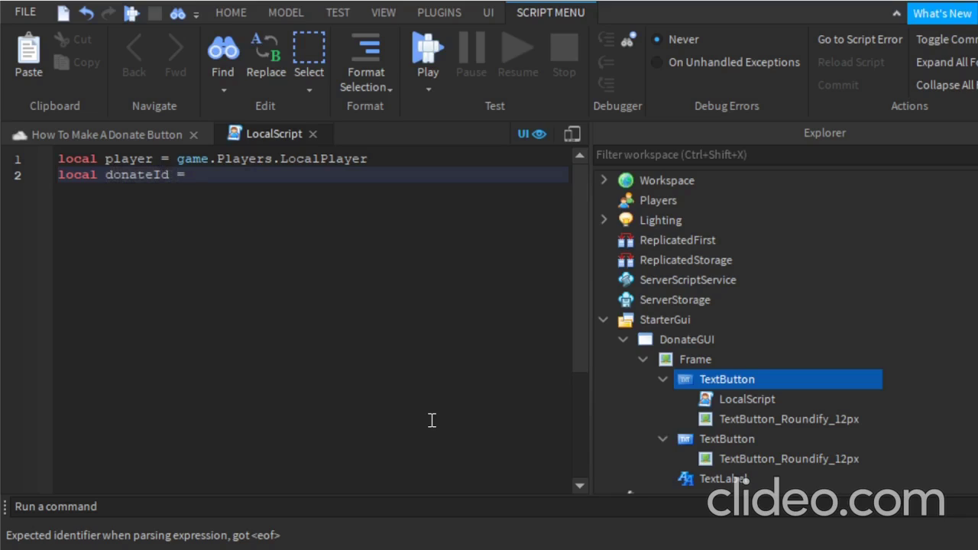
key("ctrl+v")
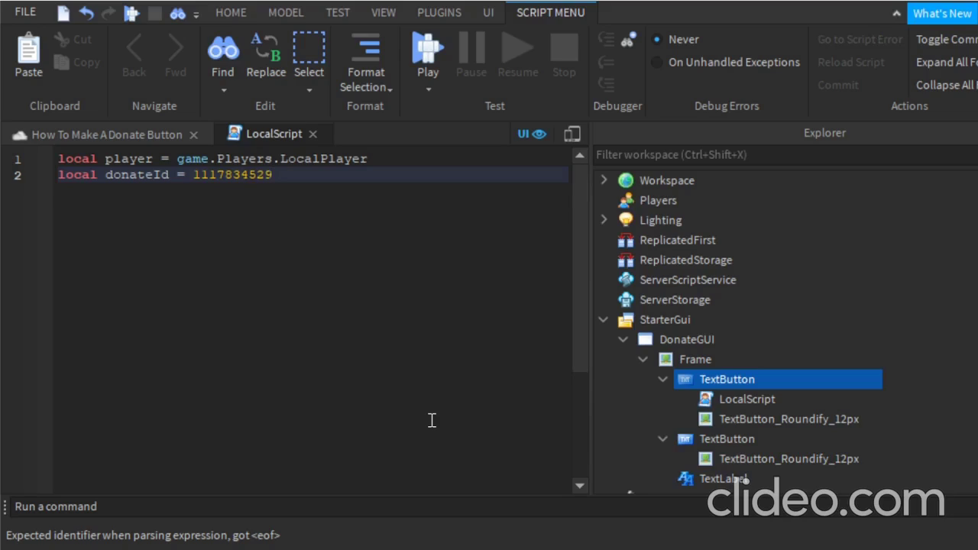
key("Return")
key("Return")
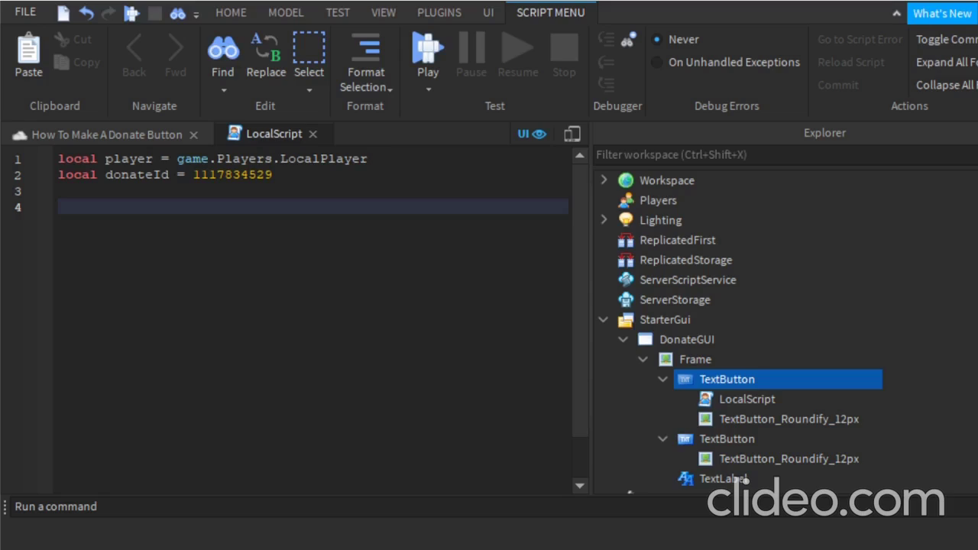
Start line 4 with 'script.Parent.MouseButton1Click:Connect(function'.
type("s")
type("cript.Pa")
type("rent.Mou")
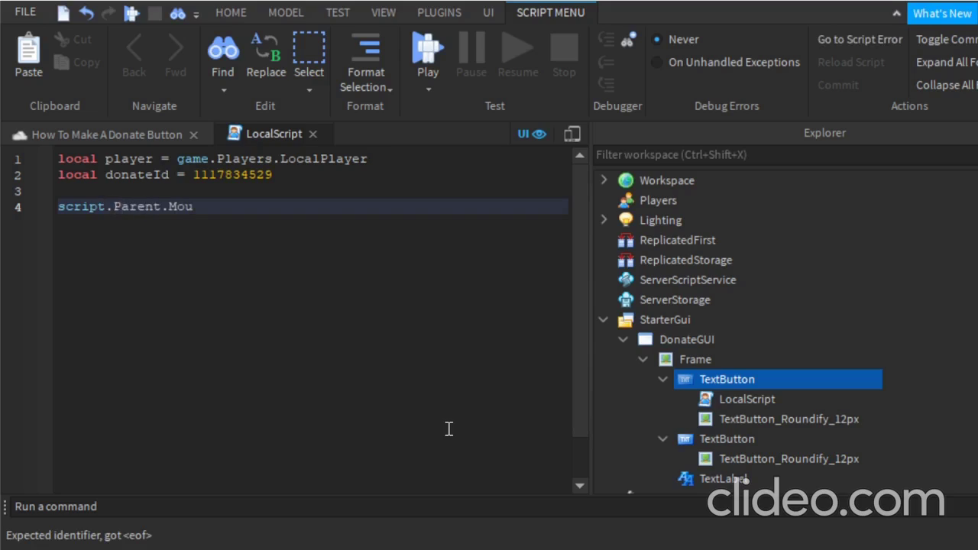
key("Tab")
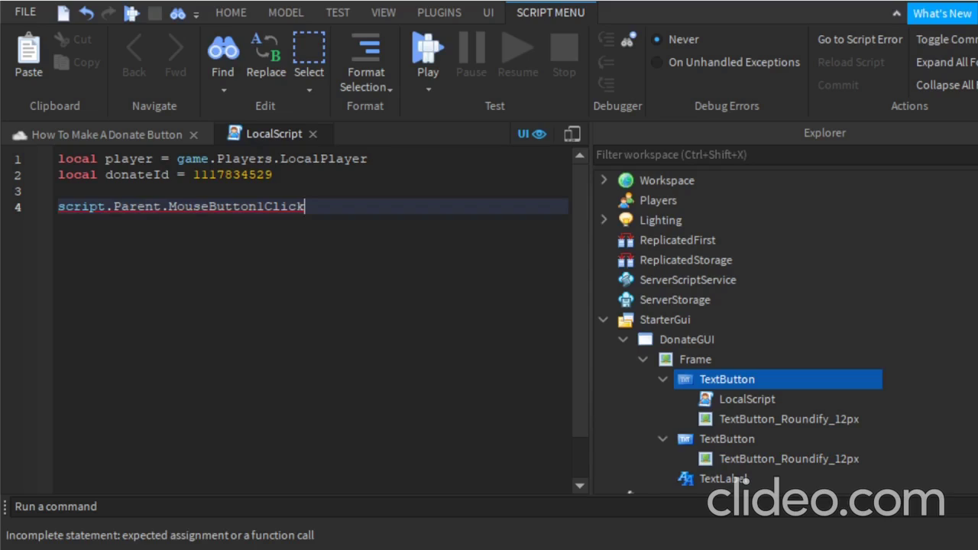
type(":Connect(fun")
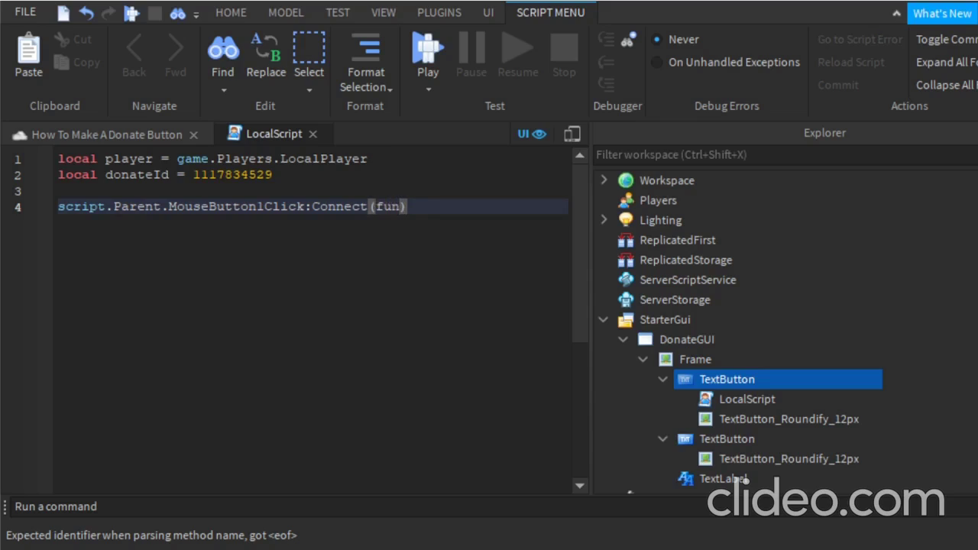
type("ction")
key("End")
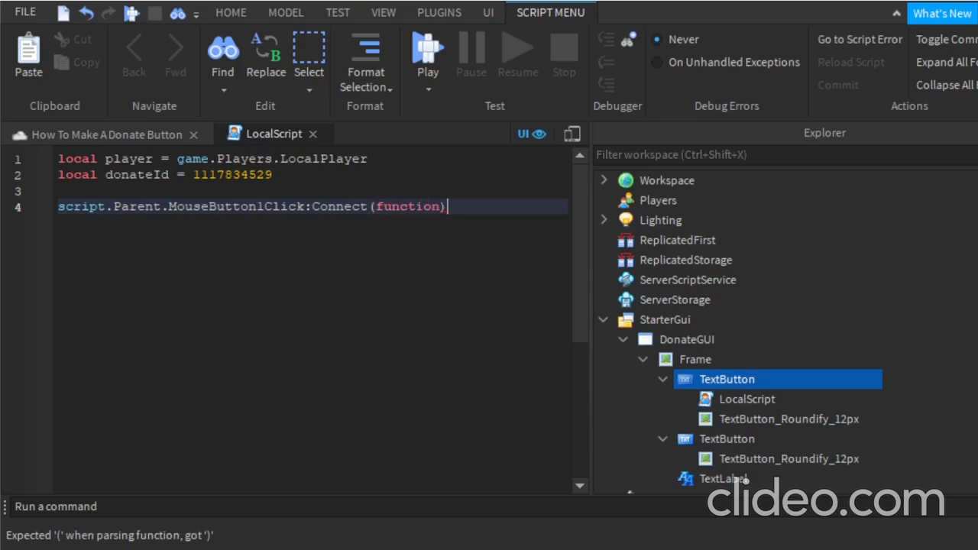
key("Return")
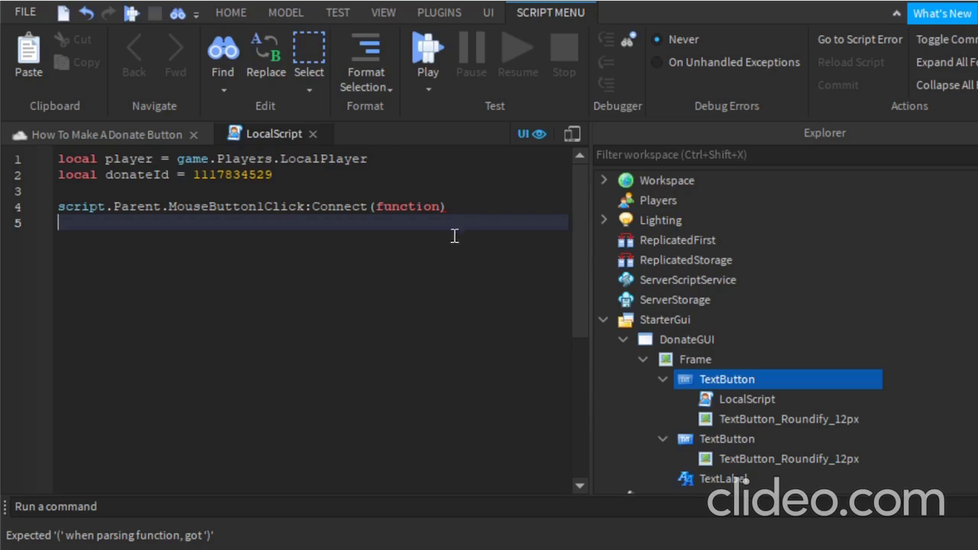
left_click(454, 208)
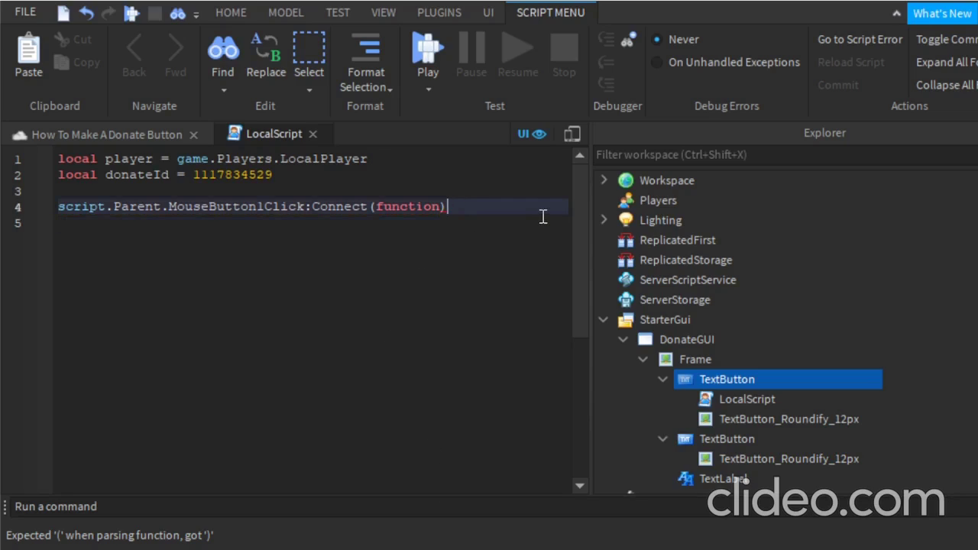
Inside the click handler, call game.MarketplaceService:PromptProductPurchase(player, donateId).
key("BackSpace")
type("()")
key("Return")
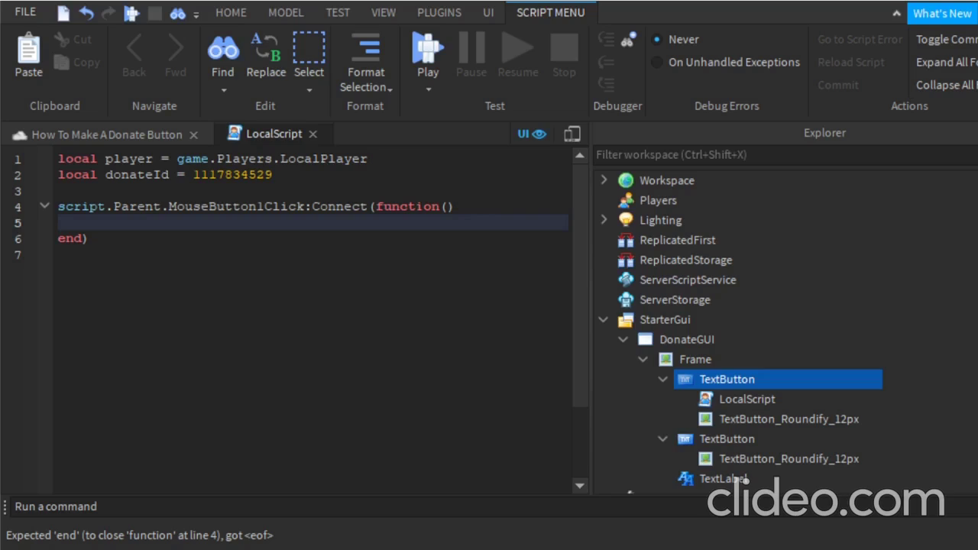
type("game.")
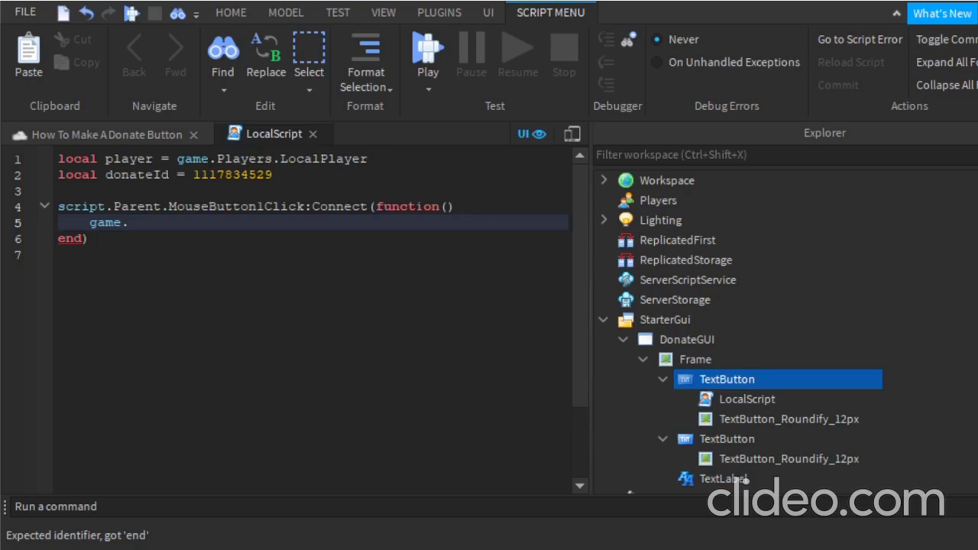
type("M")
type("arketplaceService:")
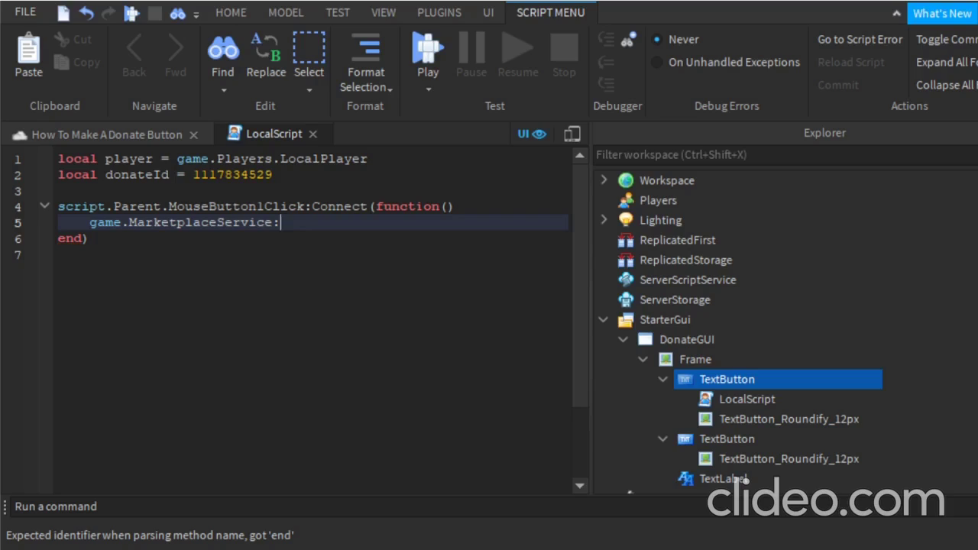
type("Promp")
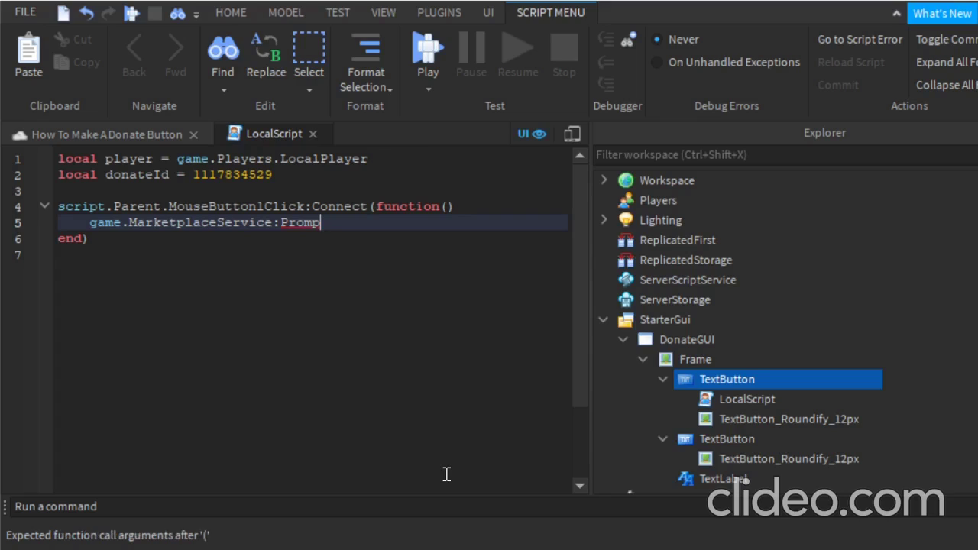
type("t")
key("Tab")
type("(")
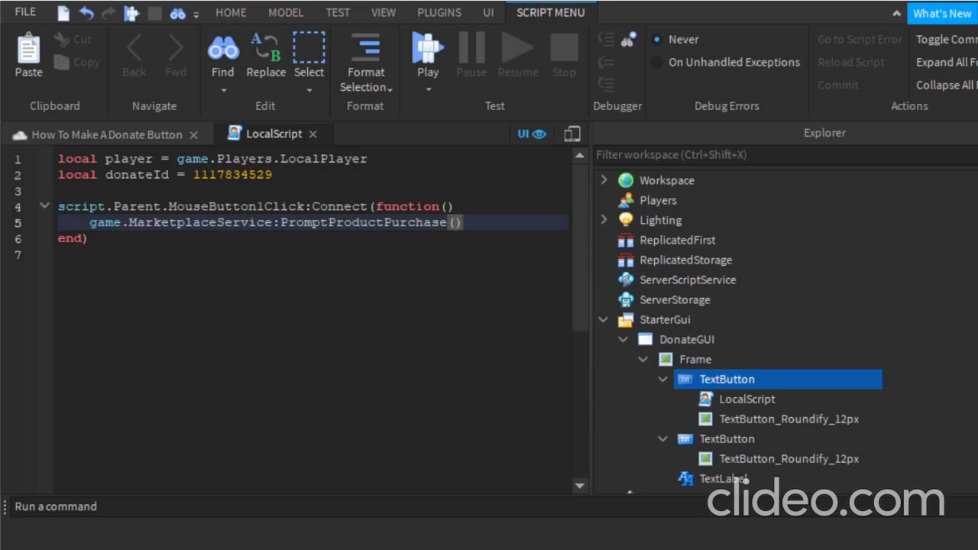
type("p")
type("layer, ")
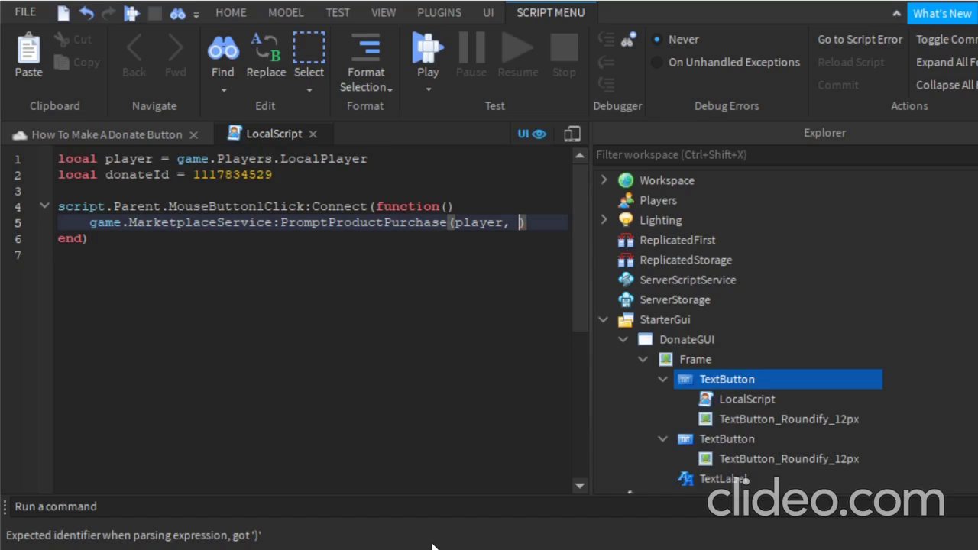
type("donat")
type("eId")
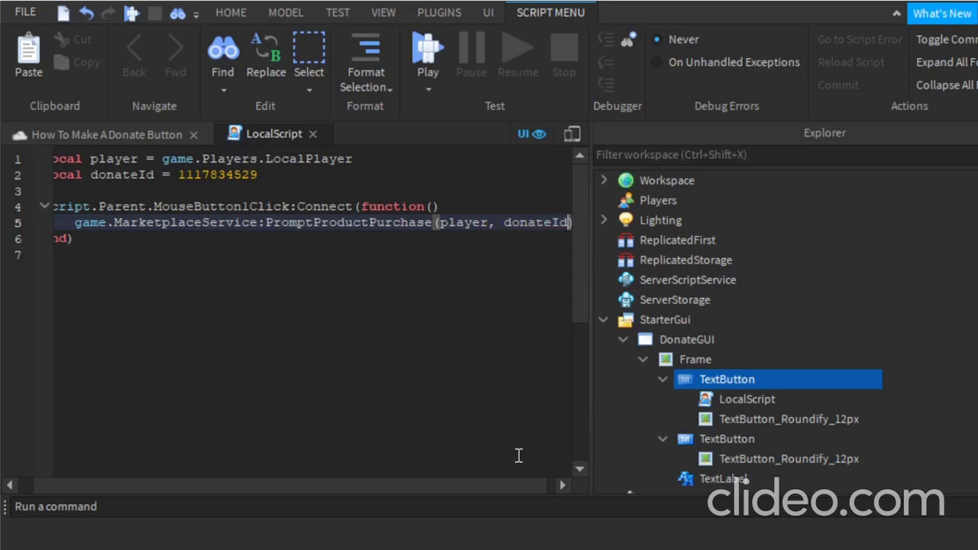
Scroll through the script and put the cursor on the blank line below line 5.
scroll(387, 344, "down", 1)
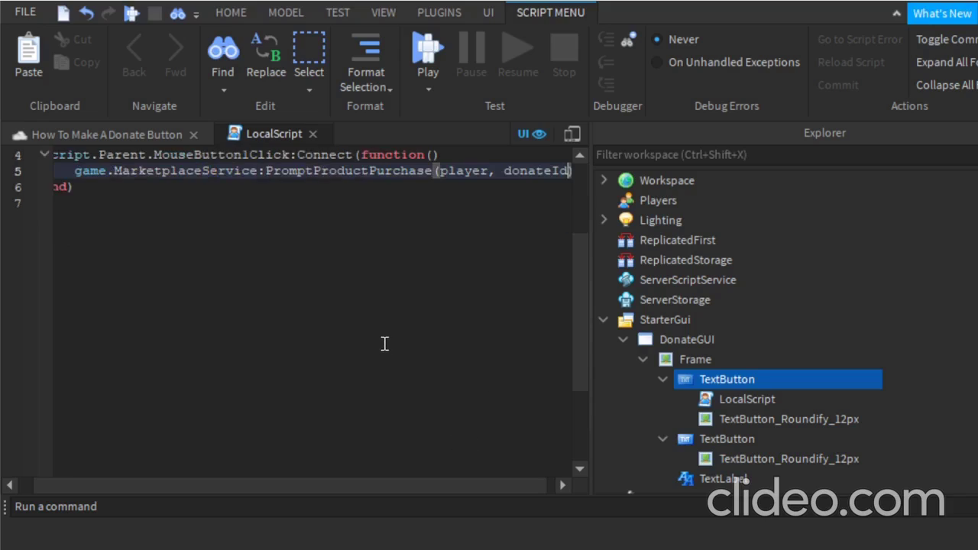
scroll(374, 329, "up", 1)
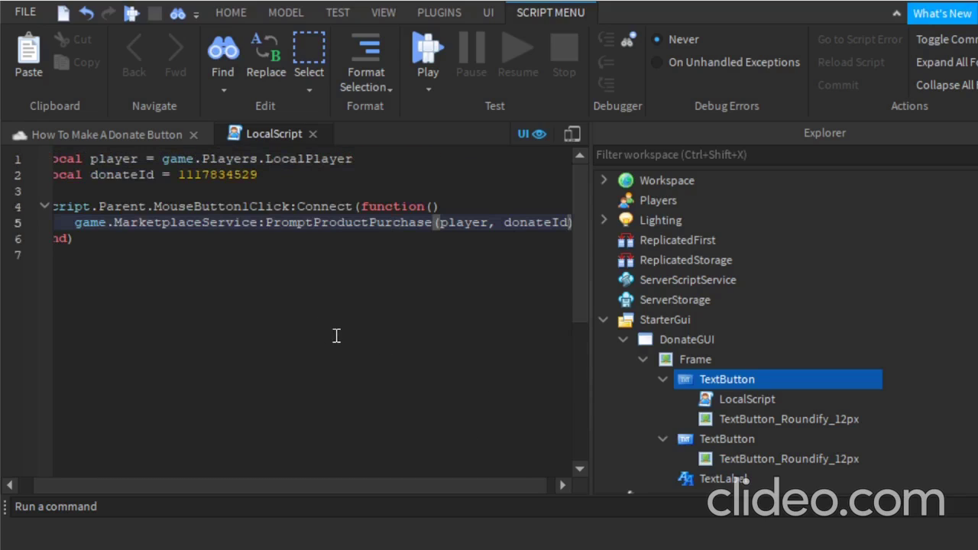
left_click(341, 472)
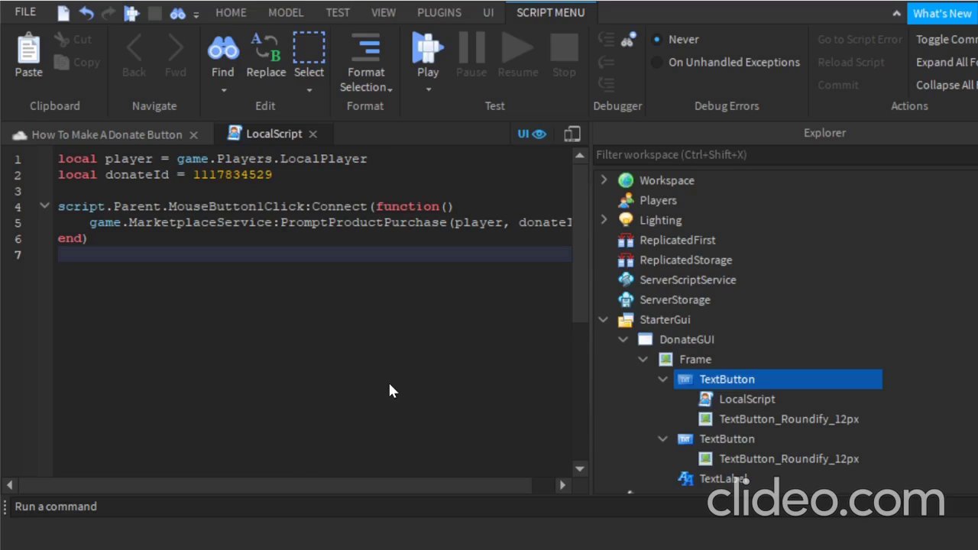
scroll(388, 392, "down", 1, "ctrl")
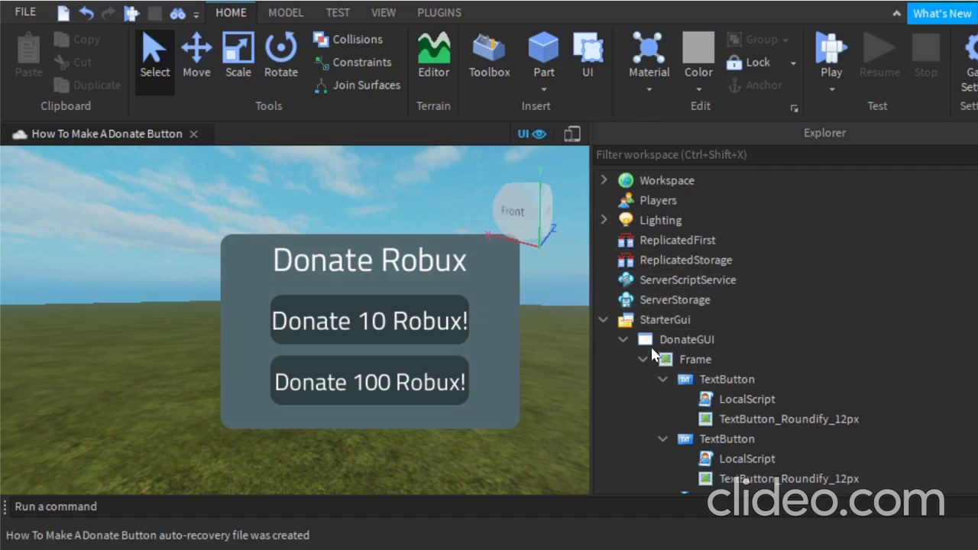
Select DonateGUI and show its Properties panel.
left_click(695, 359)
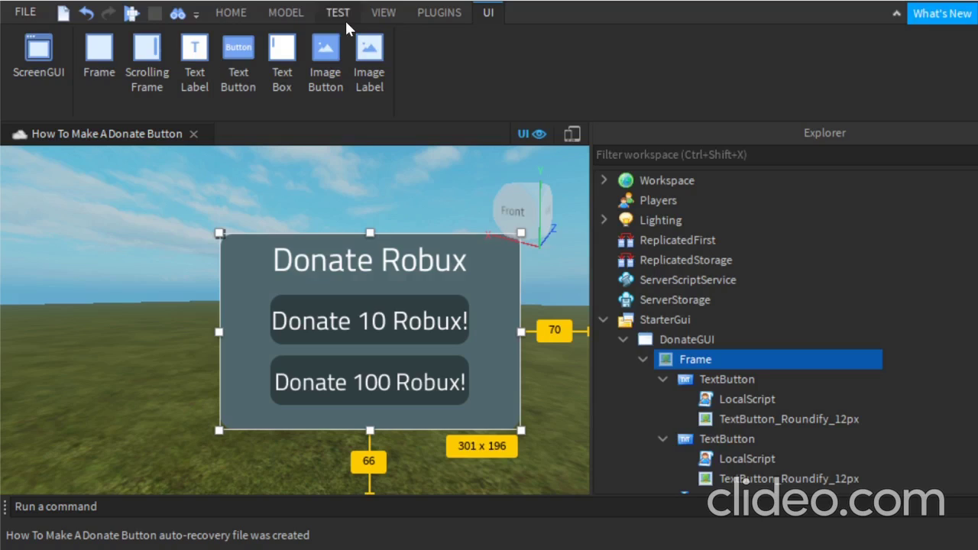
left_click(695, 342)
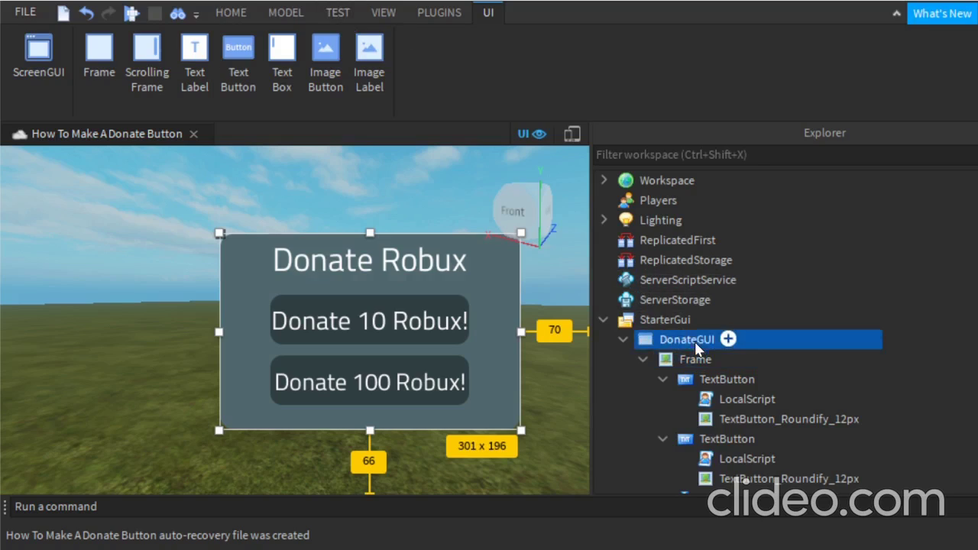
left_click(377, 16)
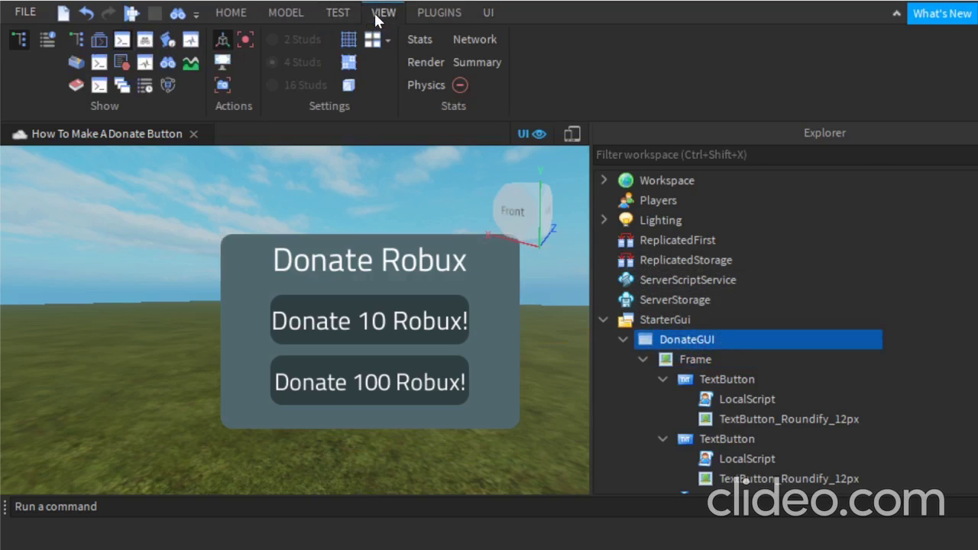
left_click(48, 39)
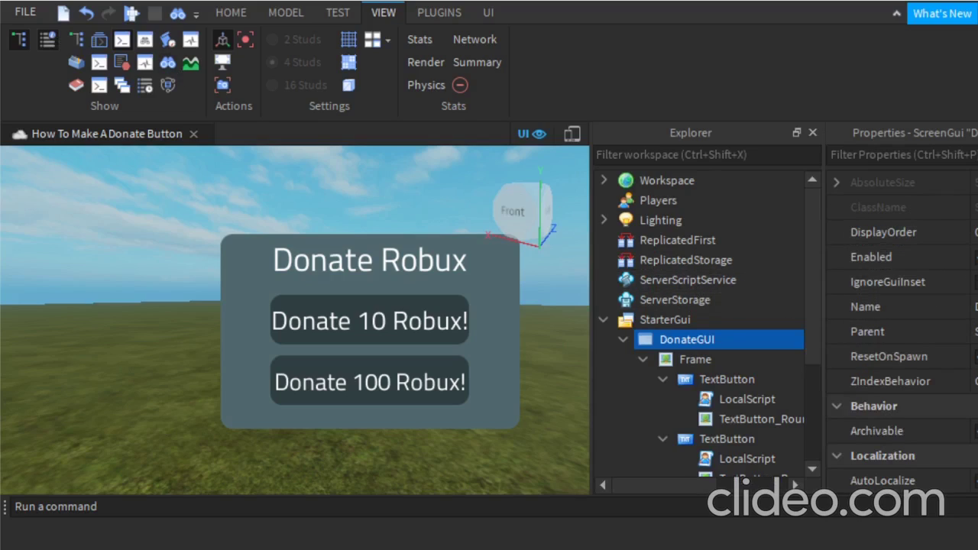
Review the Frame's properties, then close the Explorer and deselect the Frame.
left_click(729, 359)
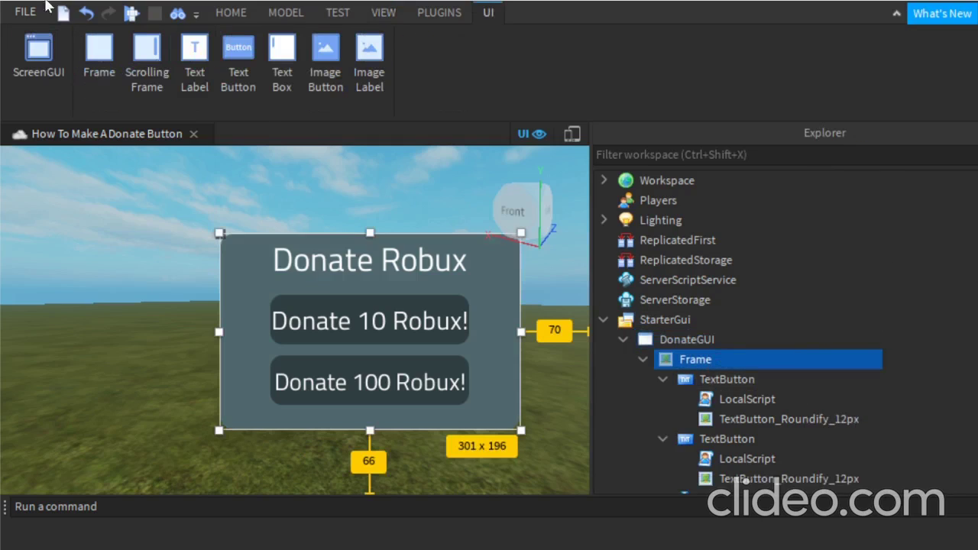
left_click(384, 13)
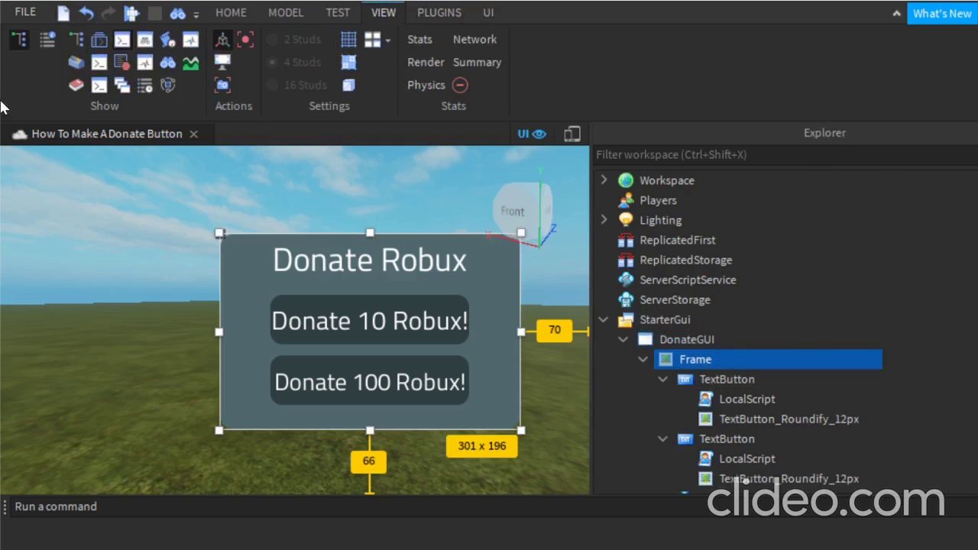
left_click(52, 46)
scroll(903, 383, "down", 1)
scroll(893, 384, "down", 2)
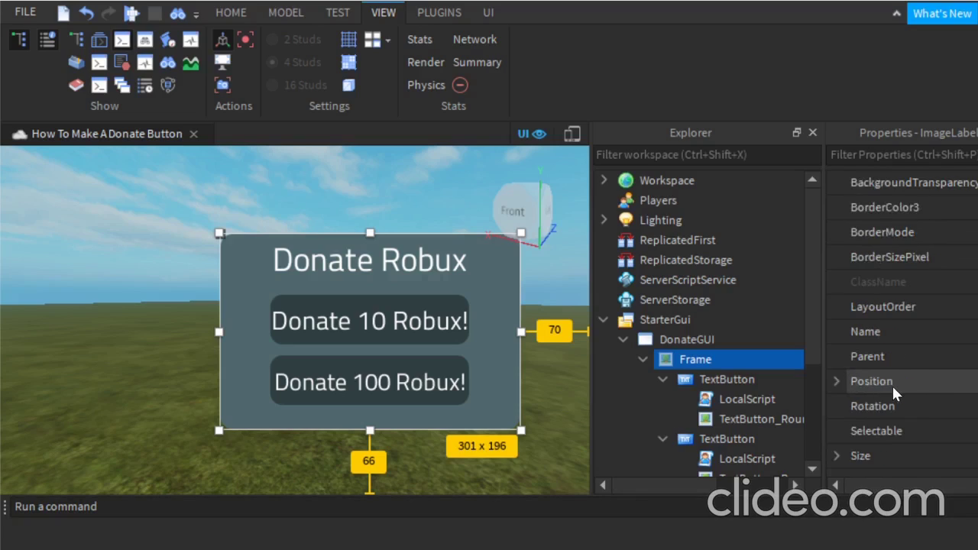
scroll(892, 384, "down", 3)
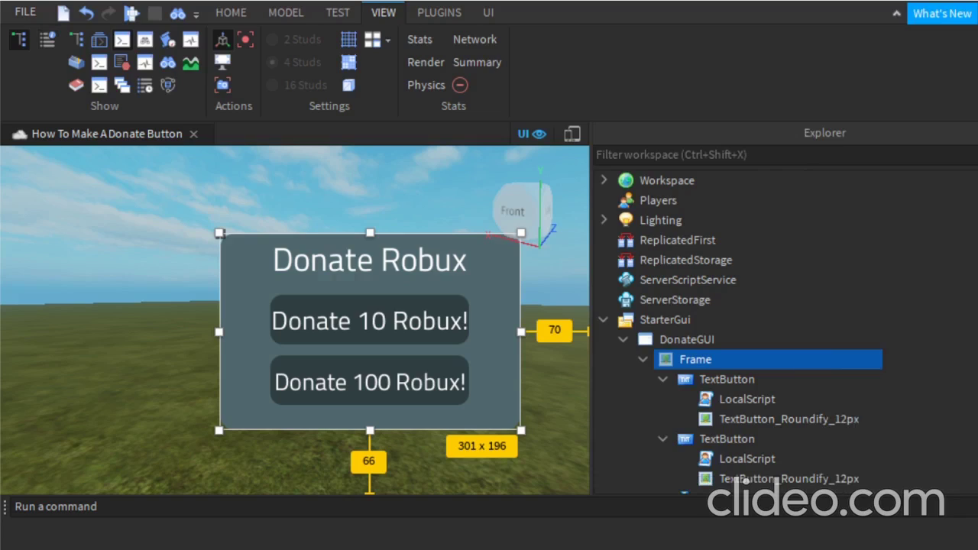
left_click(19, 39)
left_click(918, 233)
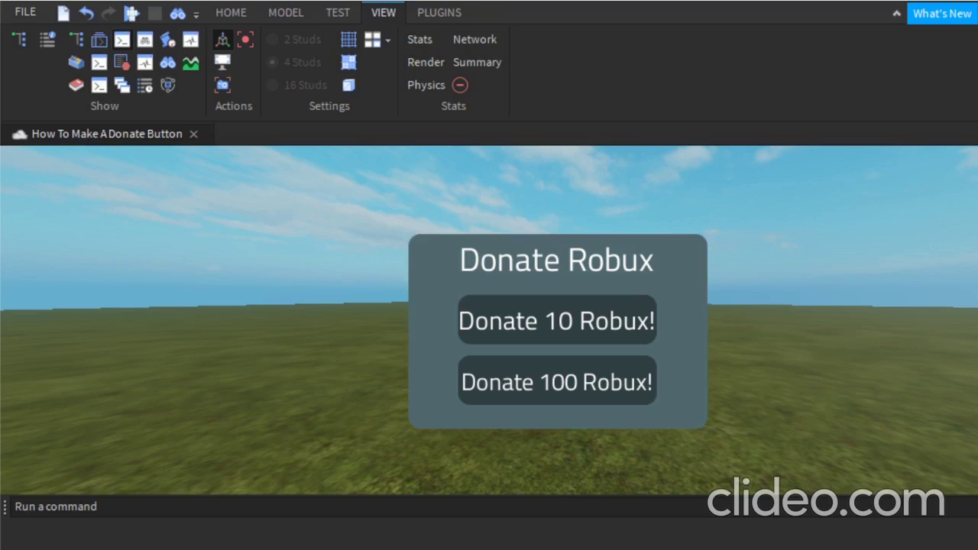
Playtest the game, trigger the 'Donate 10 Robux!' purchase prompt, and cancel it.
left_click(217, 12)
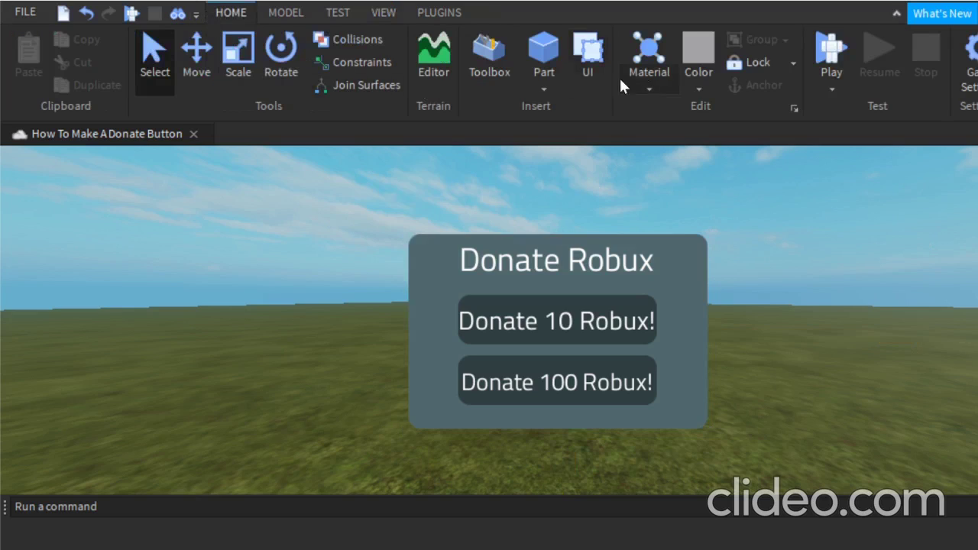
left_click(831, 52)
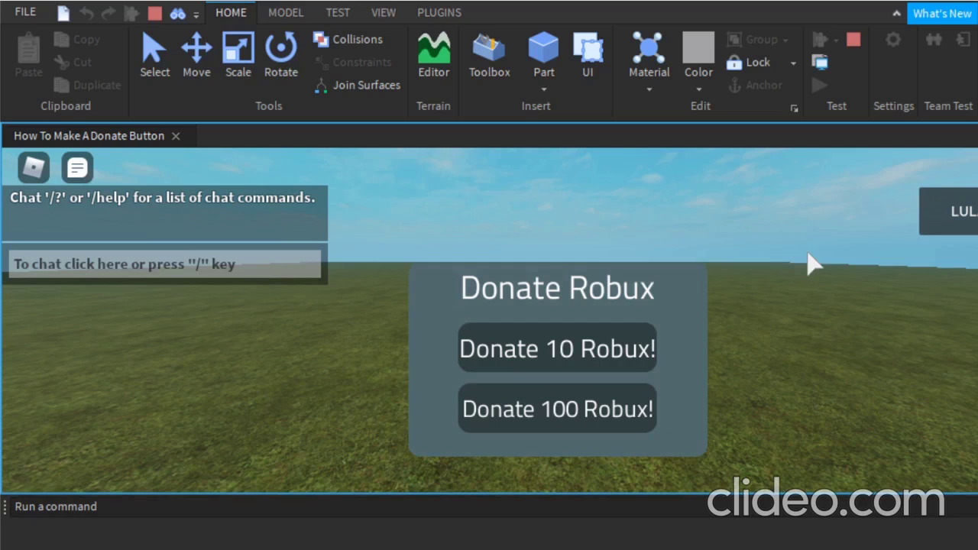
right_click_drag(807, 262, 790, 259)
left_click(504, 361)
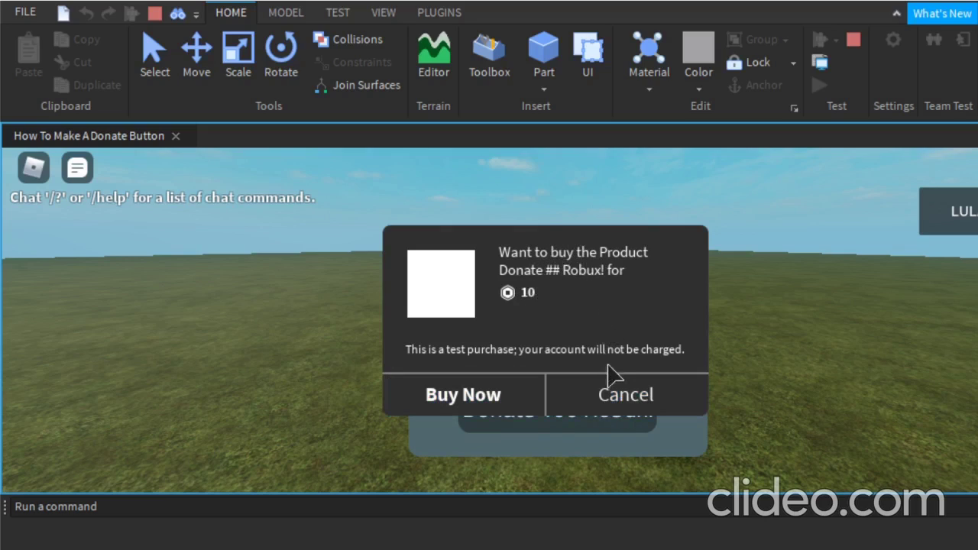
left_click(618, 388)
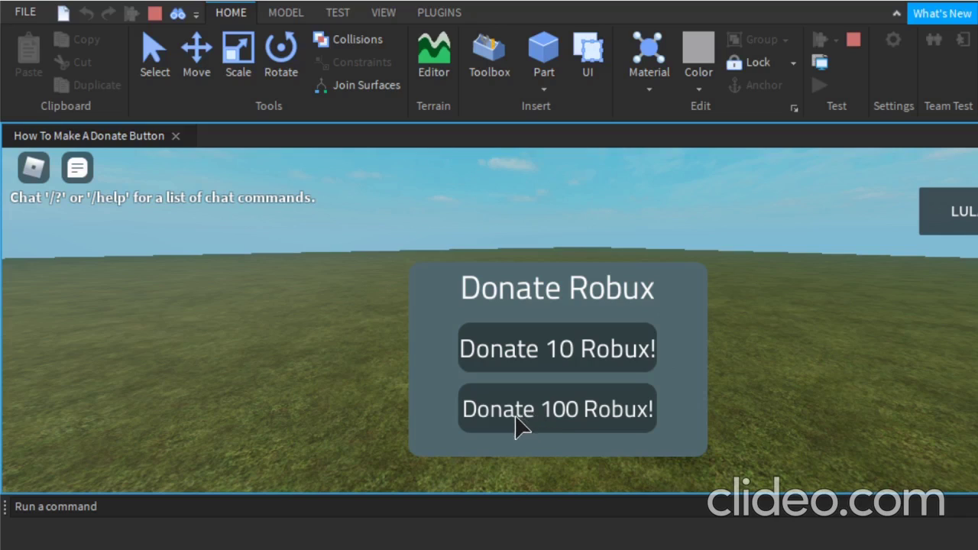
left_click(558, 415)
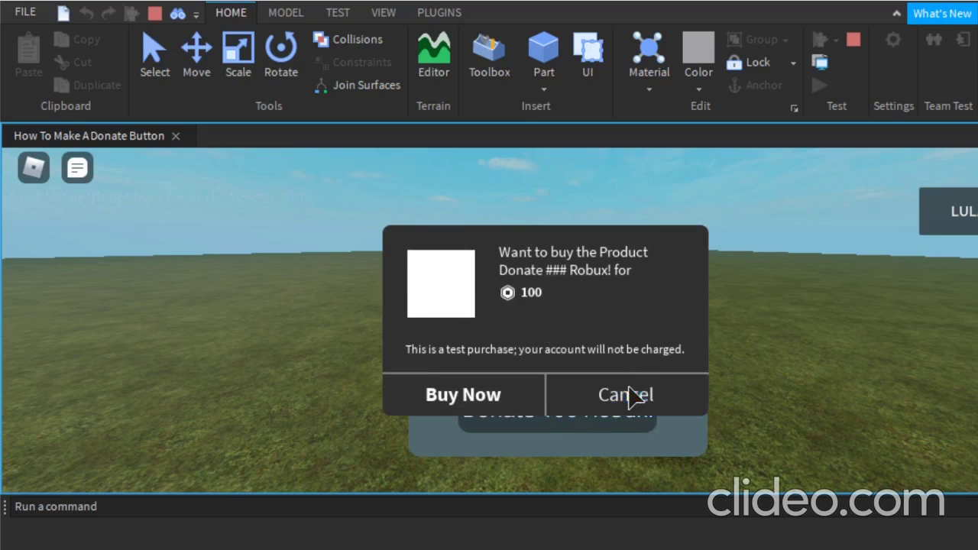
left_click(628, 395)
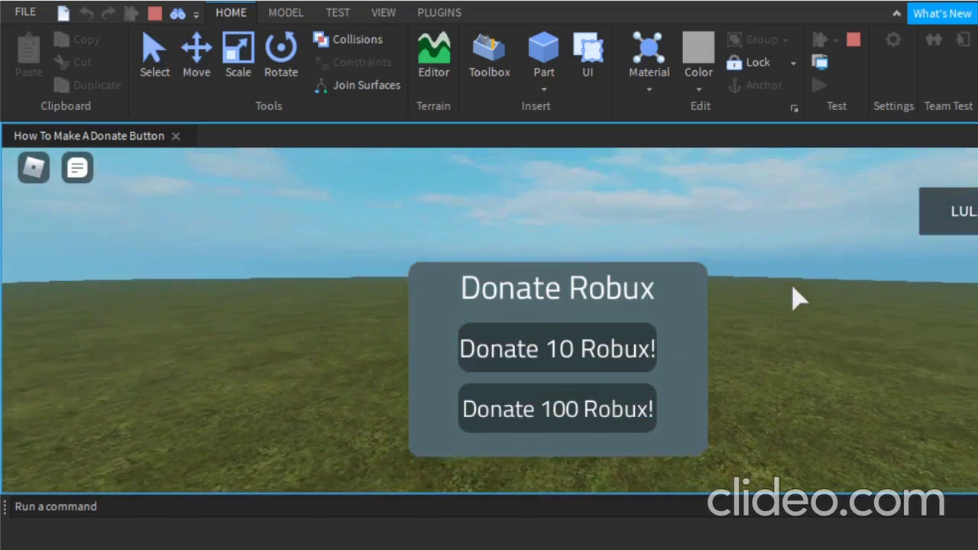